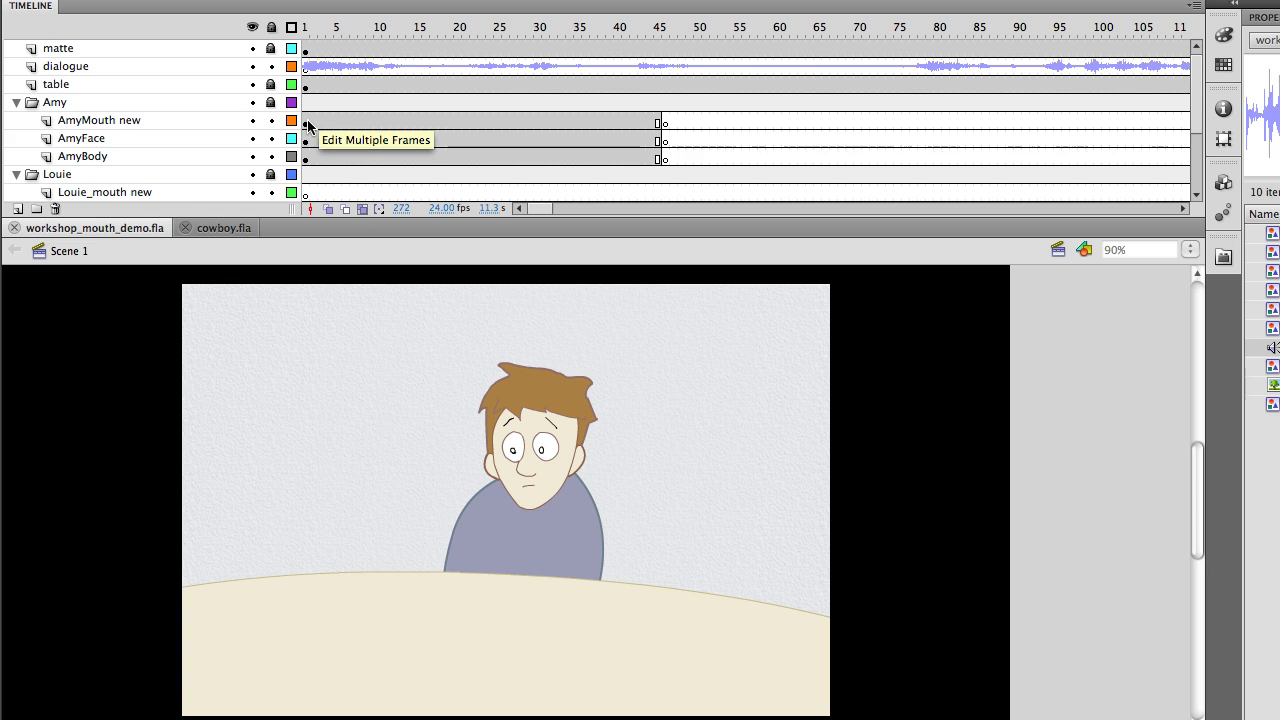
Step: Open the FrameSync panel from Window > Other Panels
left_click(307, 32)
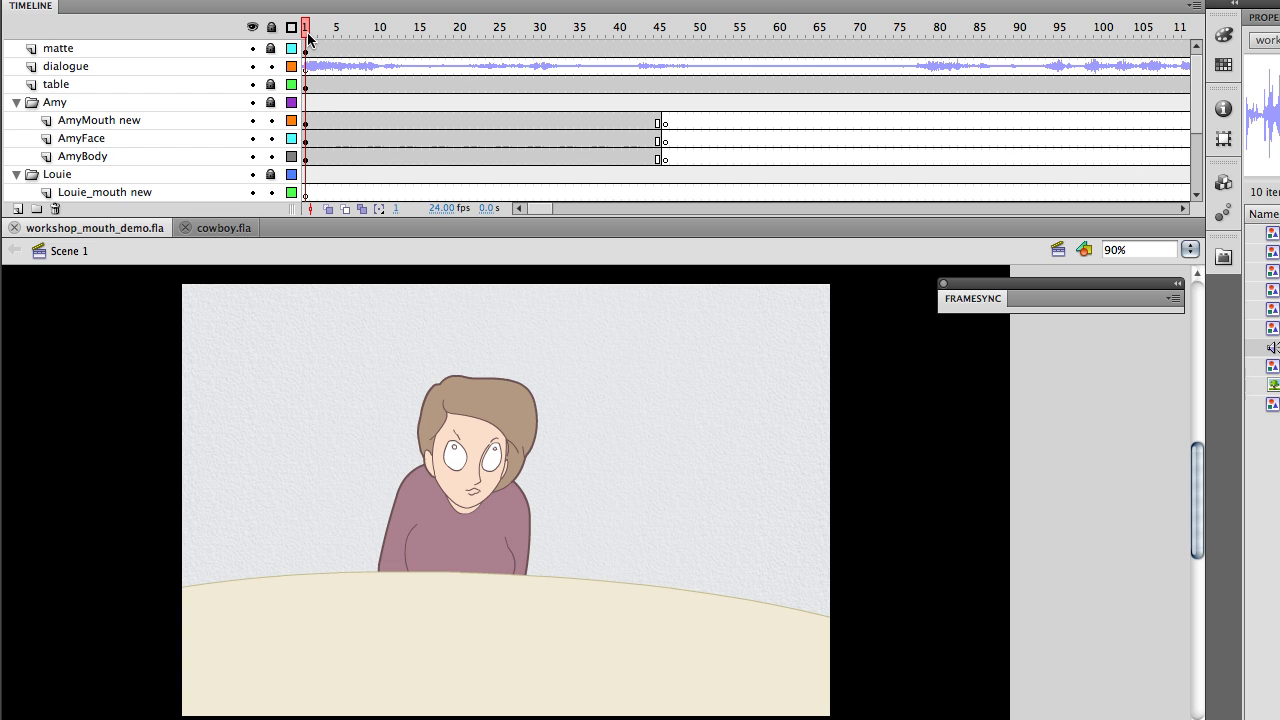
Step: Preview the animation, rewind to frame 1, and select frames 1–45 on AmyMouth new
key("Return")
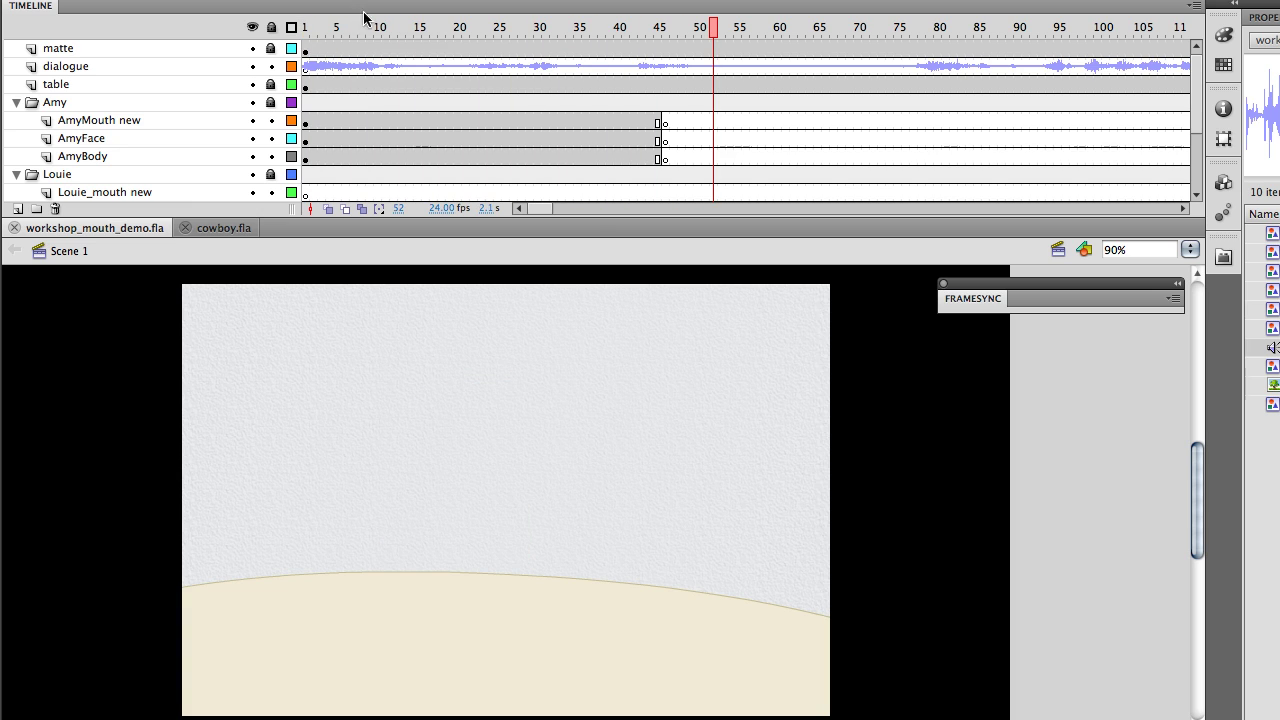
left_click_drag(396, 28, 306, 32)
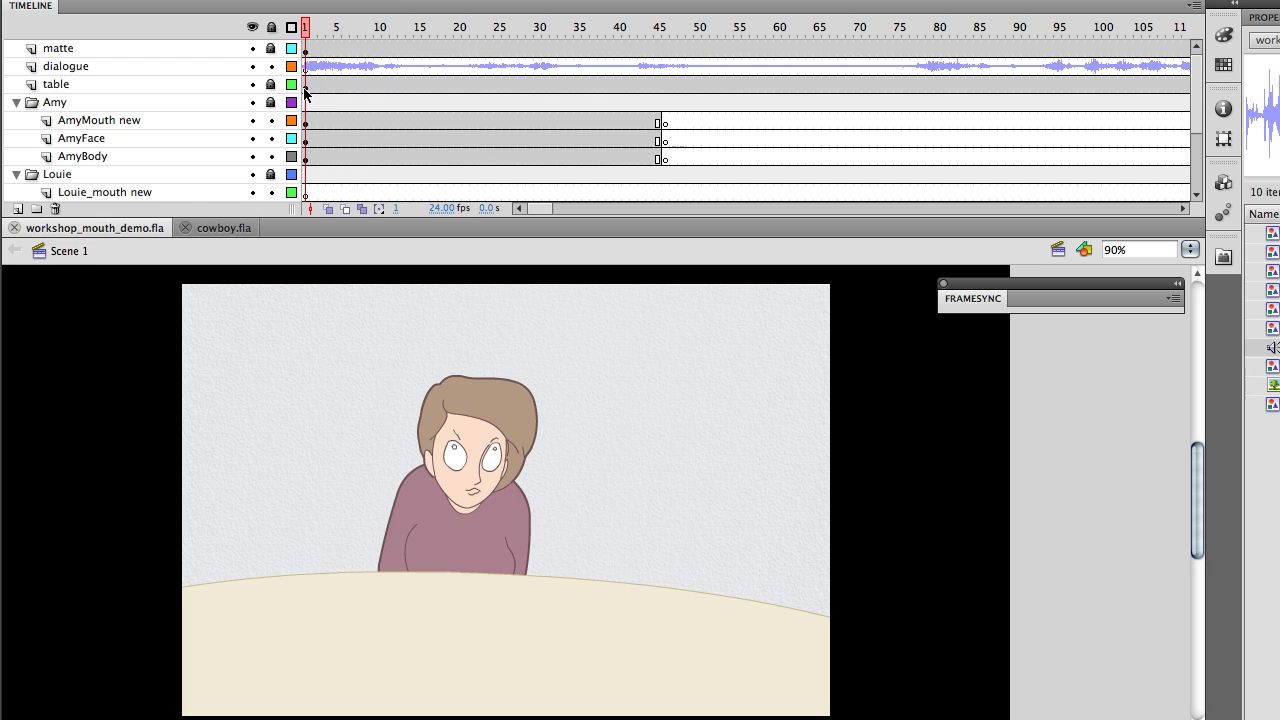
left_click(308, 122)
left_click(306, 122)
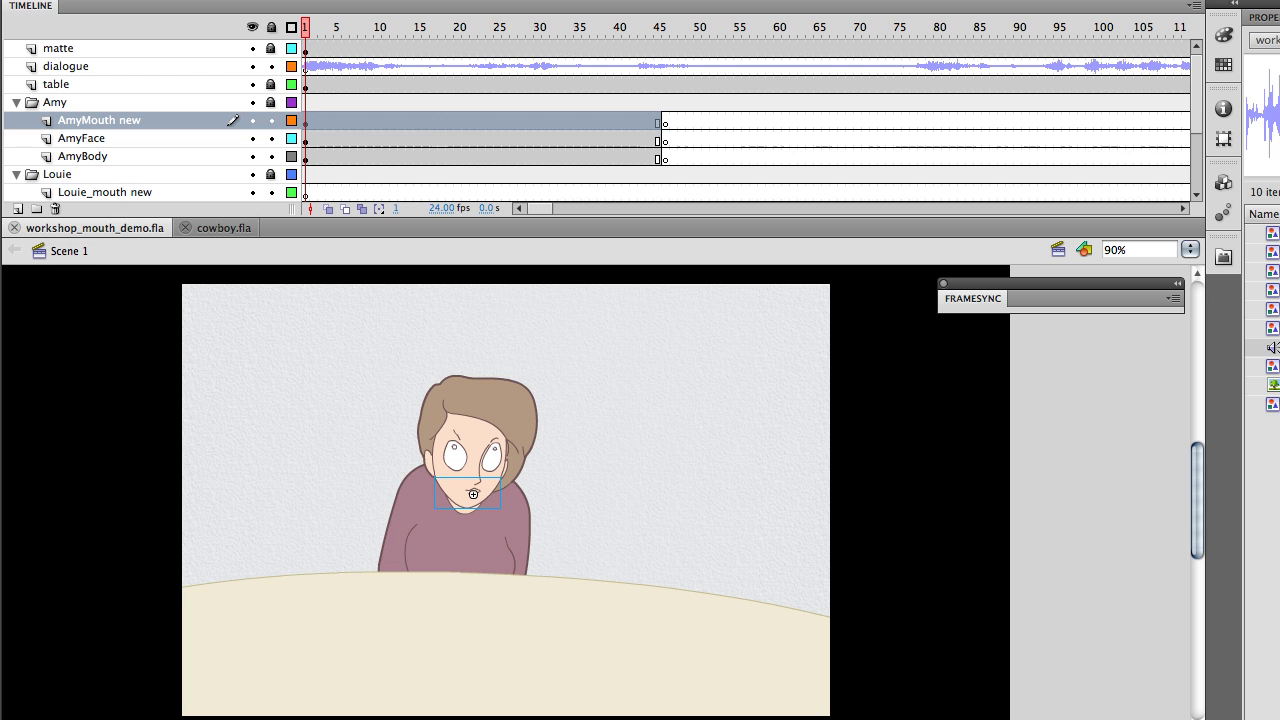
left_click(450, 0)
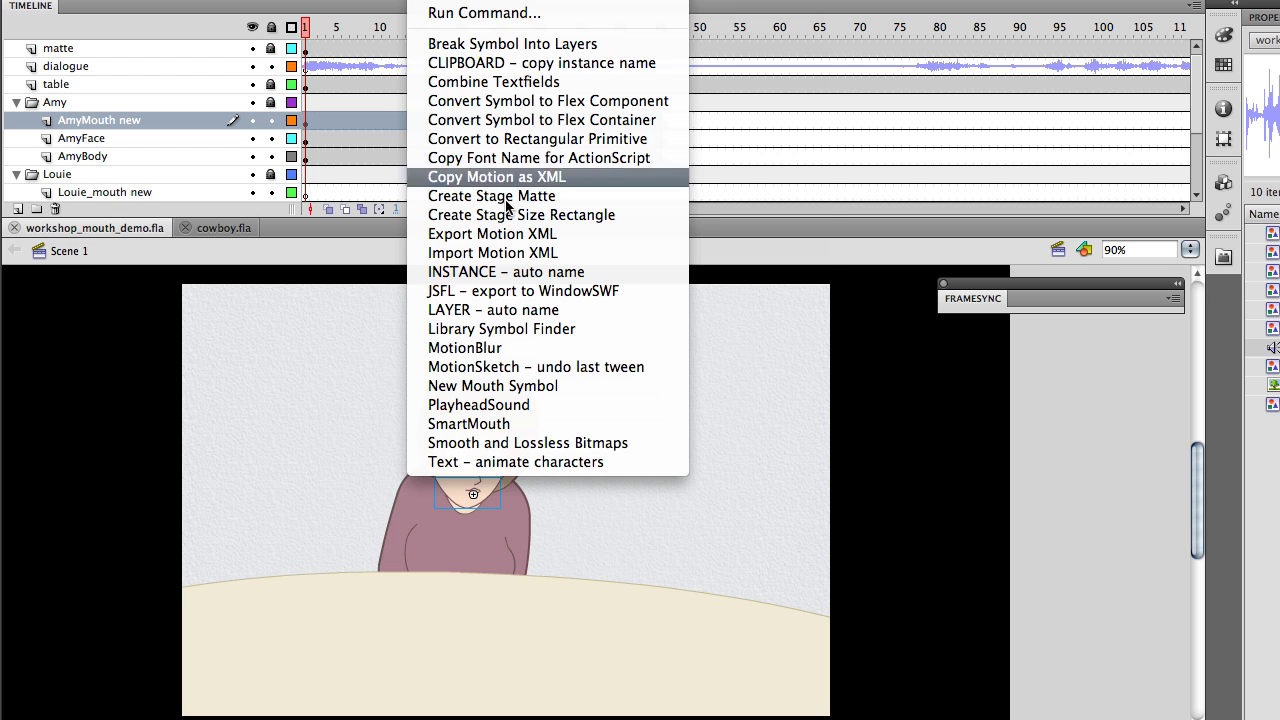
Step: Launch SmartMouth and set its audio layer to dialogue
left_click(509, 421)
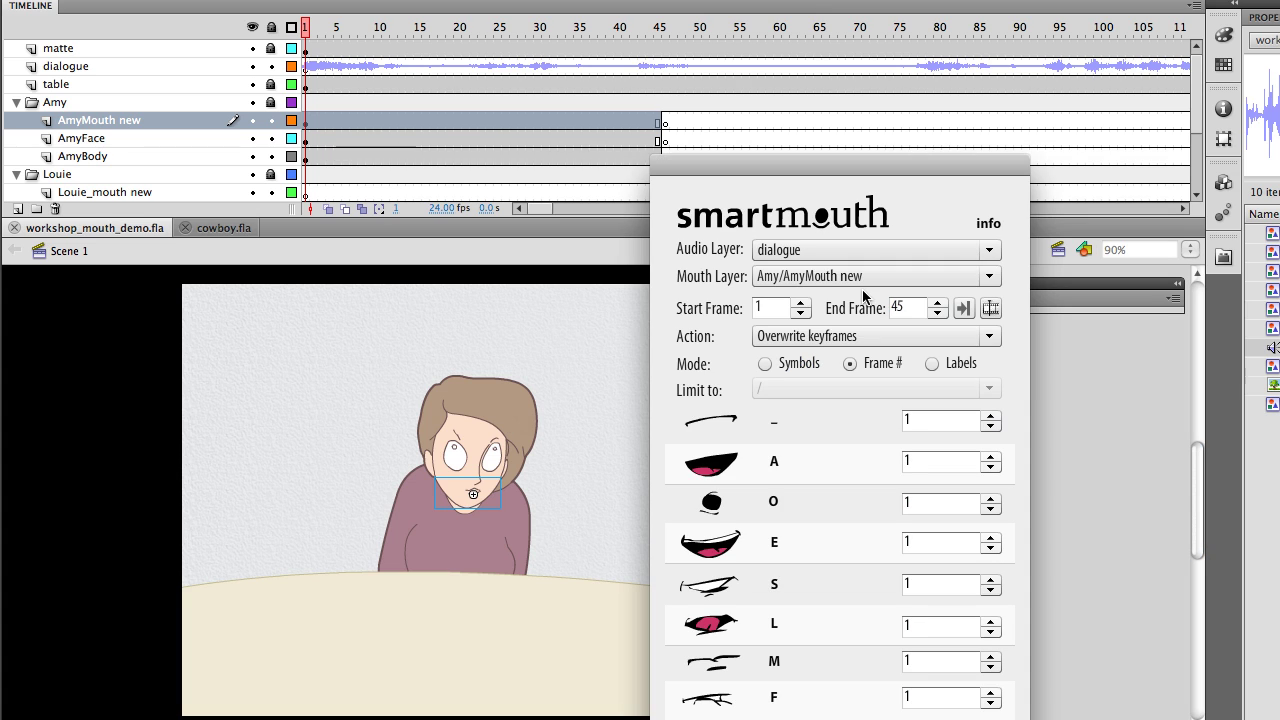
left_click_drag(768, 166, 626, 132)
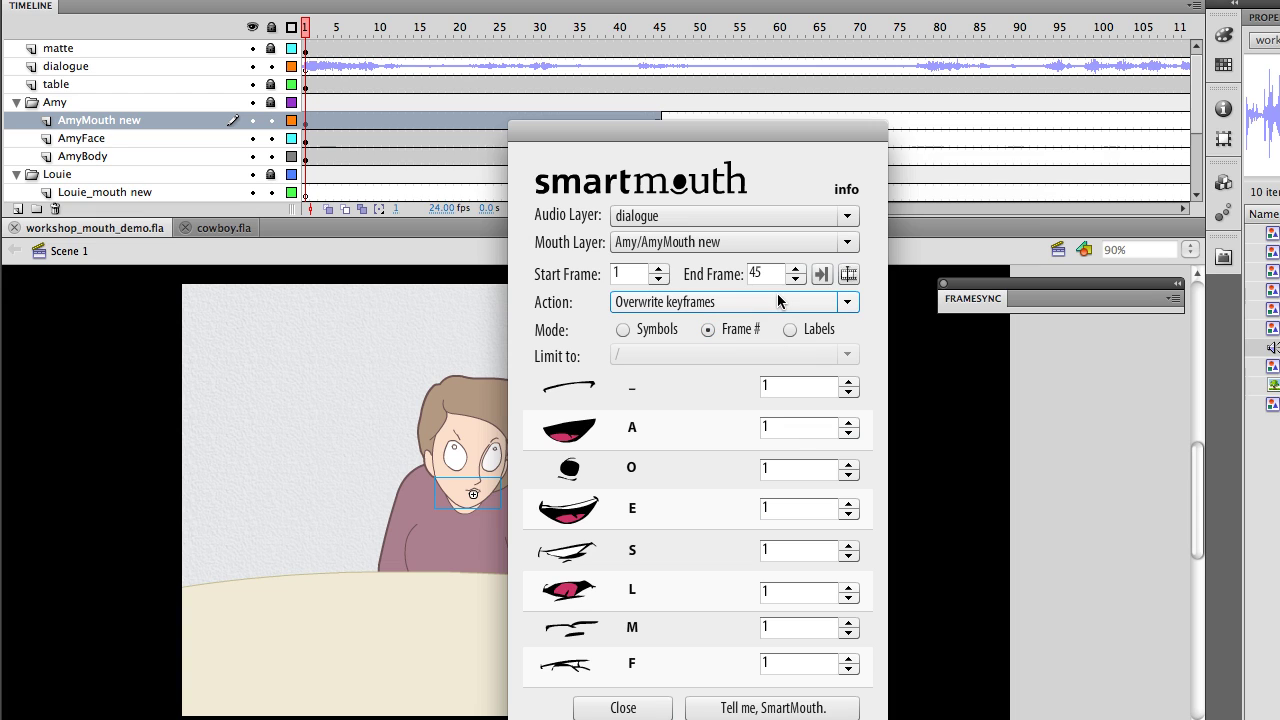
left_click(847, 218)
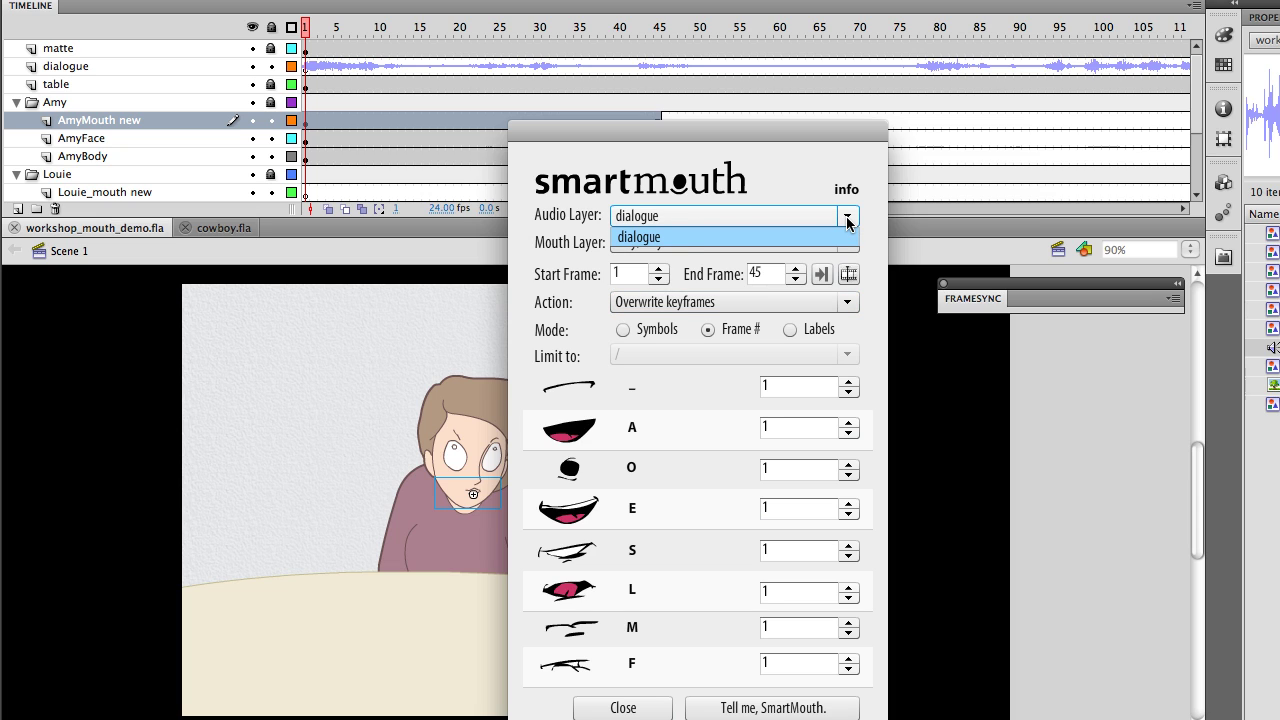
left_click(845, 237)
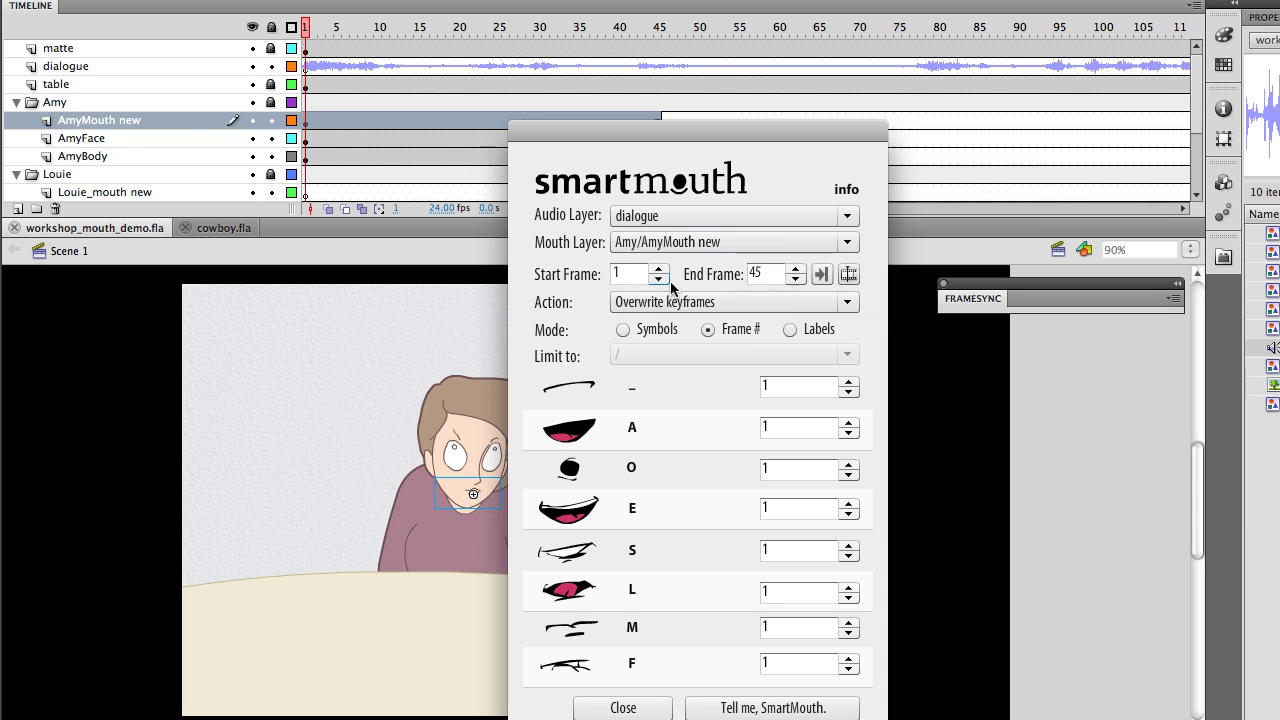
Step: Keep the end frame at 45 and set the action to New Keyframes Only
left_click(821, 274)
left_click(848, 274)
left_click(847, 304)
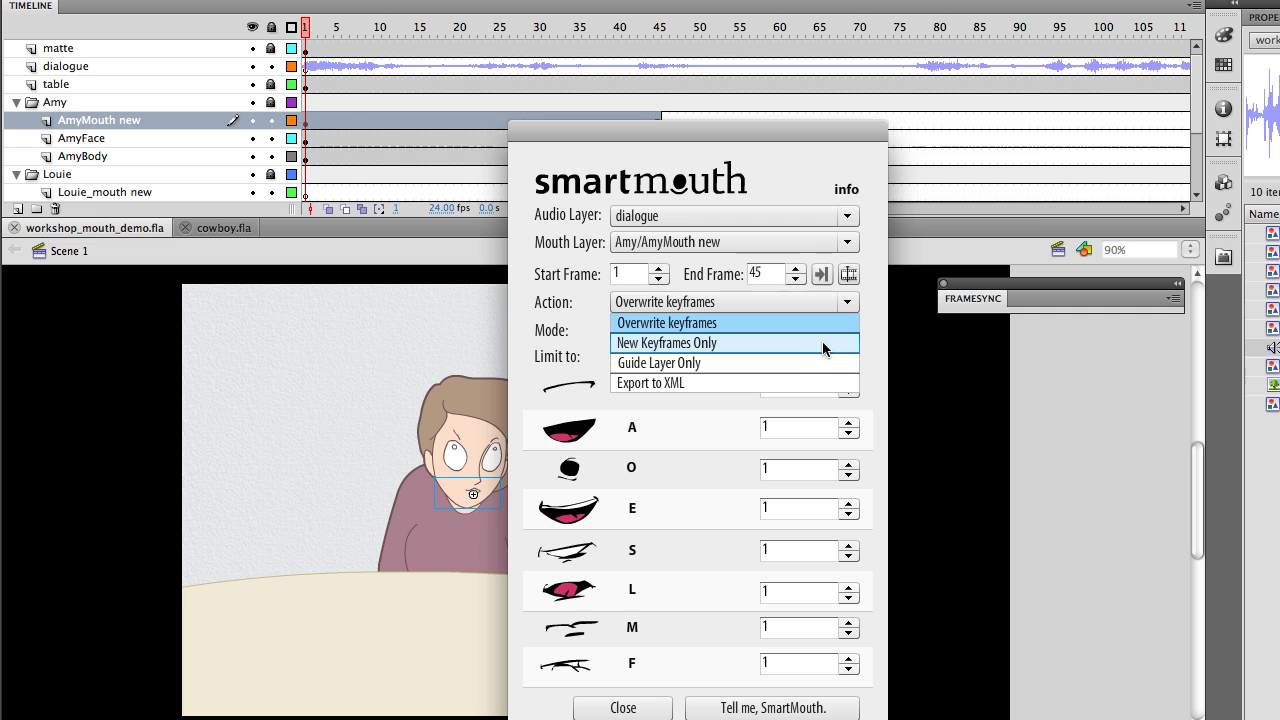
left_click(827, 343)
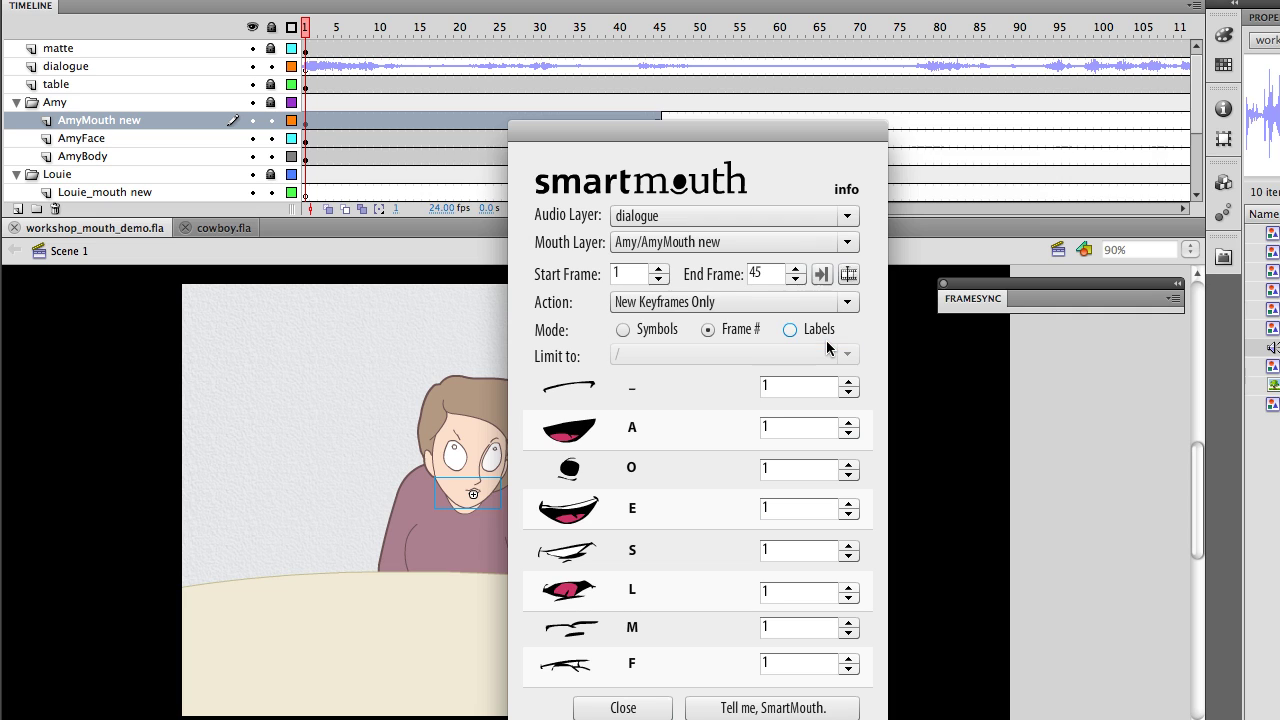
left_click(846, 302)
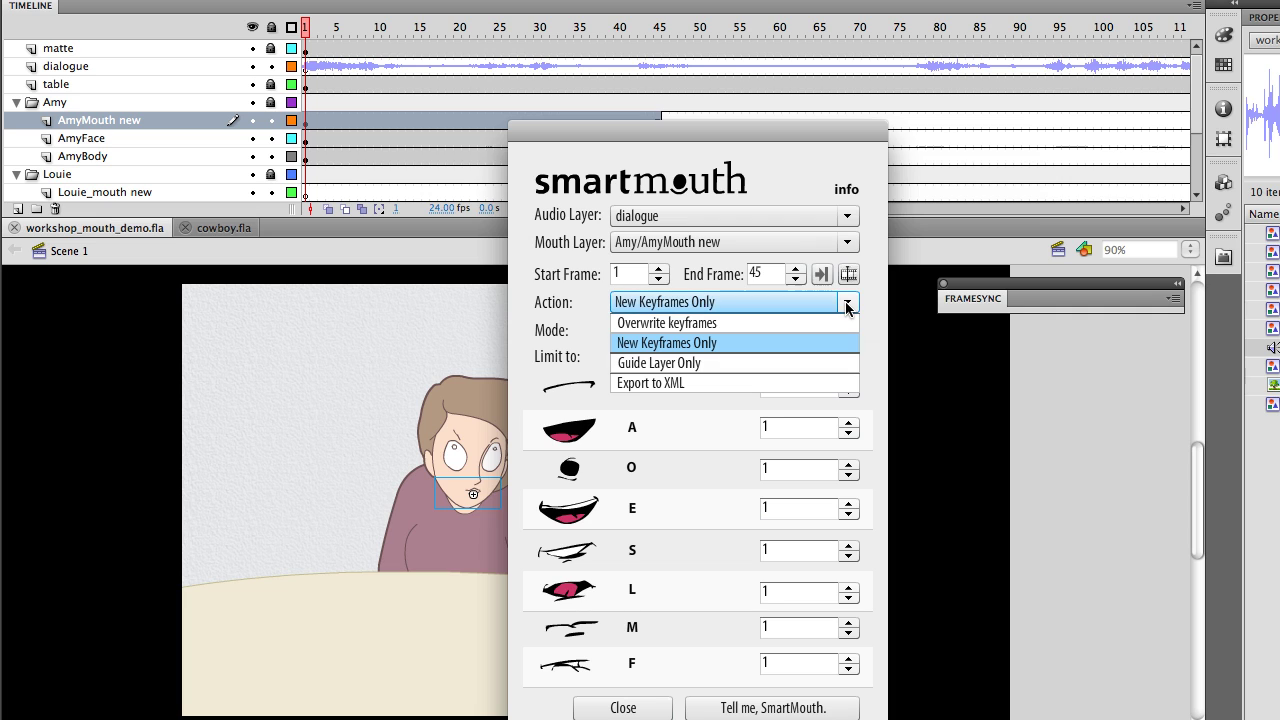
left_click(797, 348)
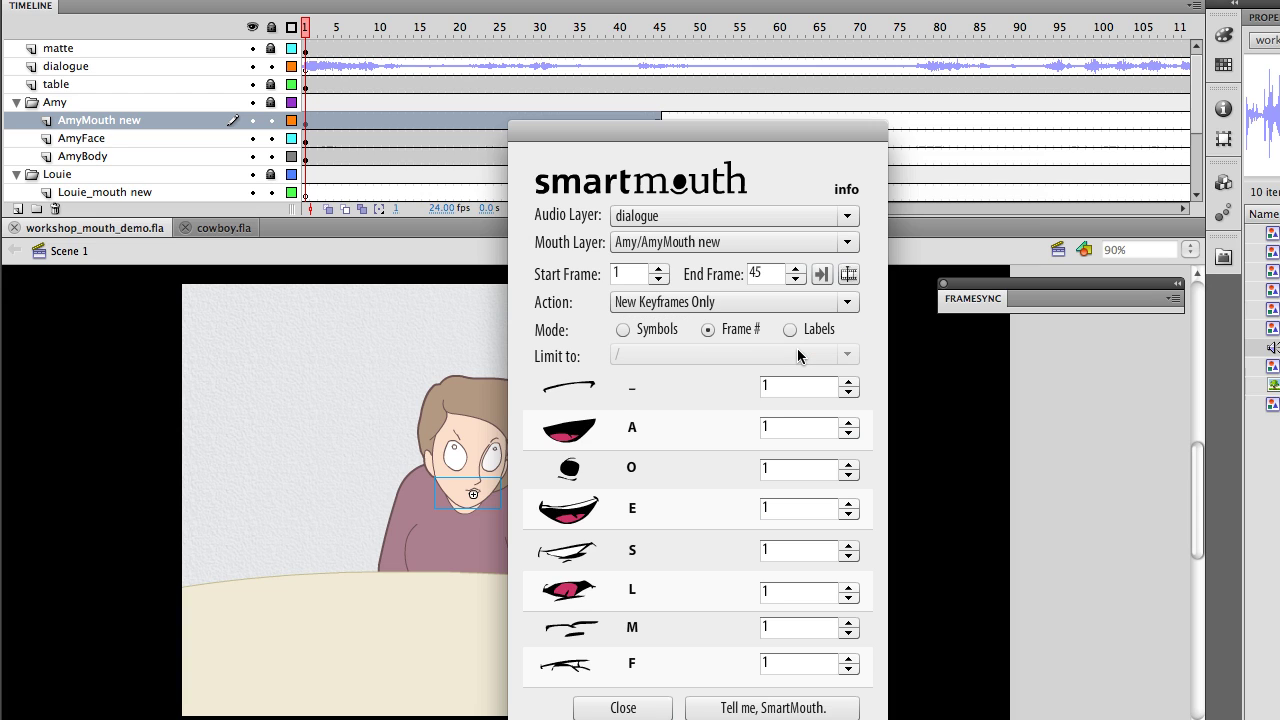
Step: Try SmartMouth's Labels, Symbols and Frame numbers mapping modes
left_click(790, 330)
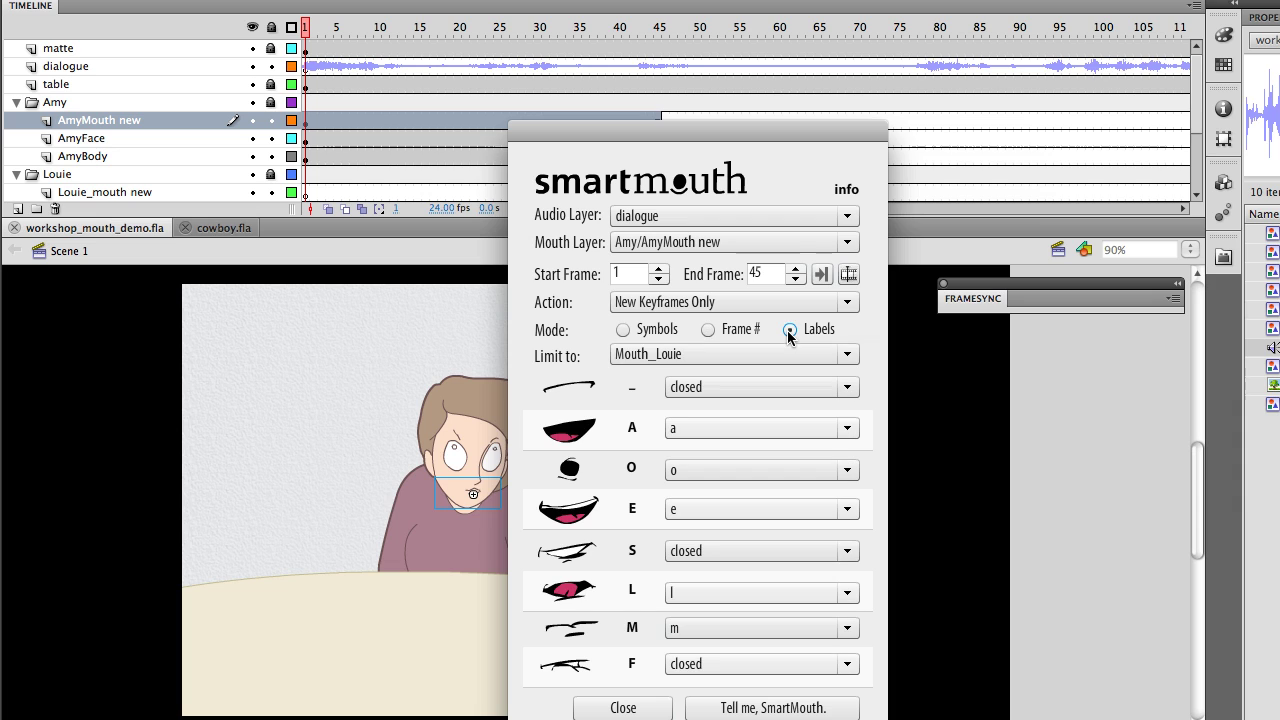
left_click(624, 330)
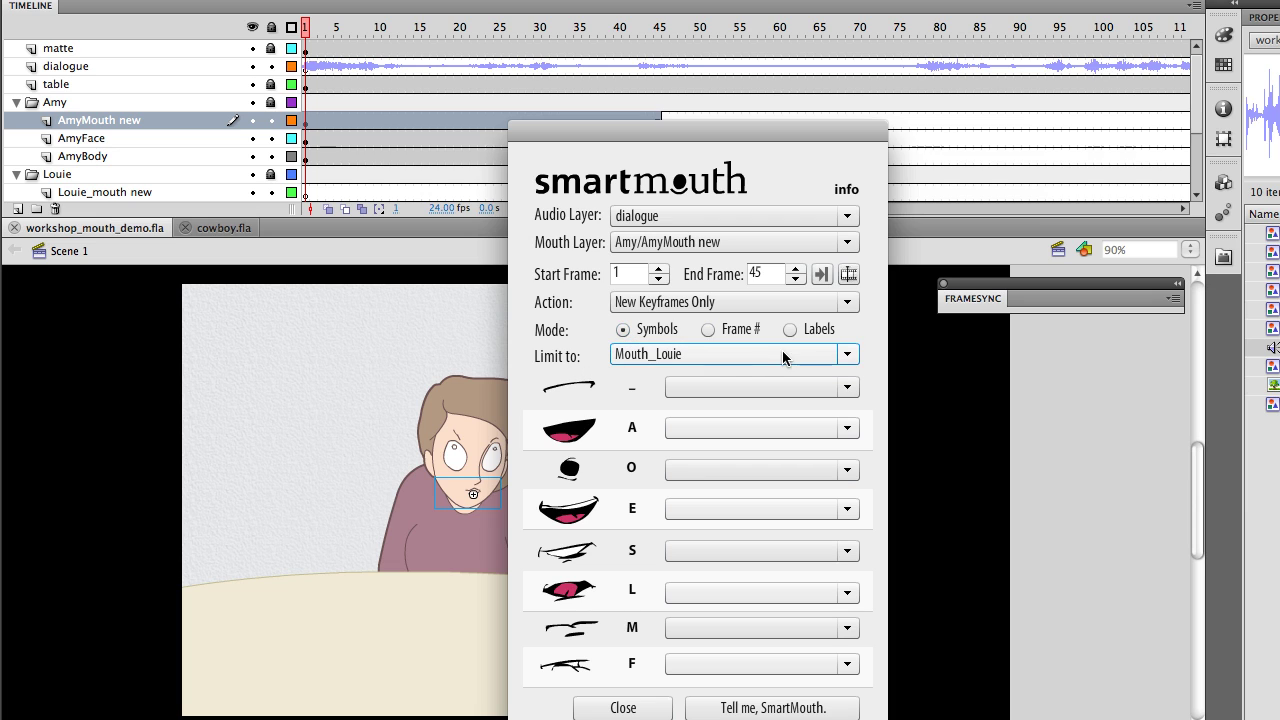
left_click(848, 357)
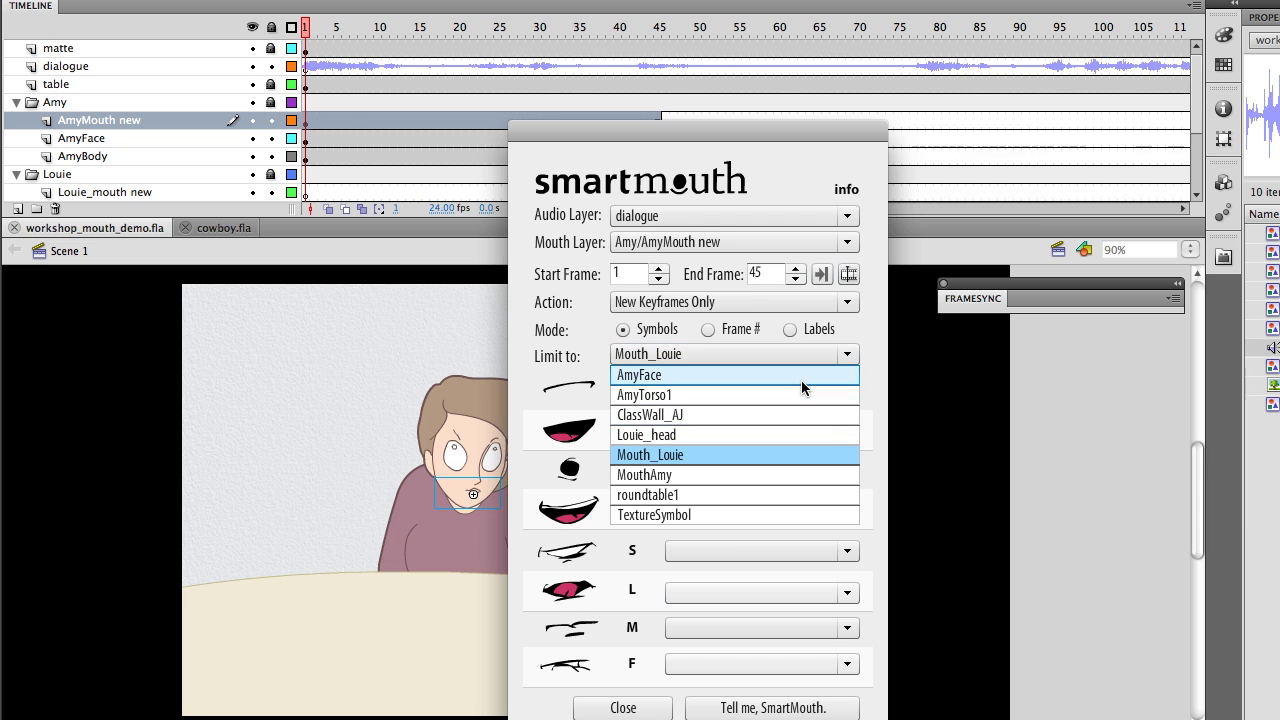
left_click(582, 356)
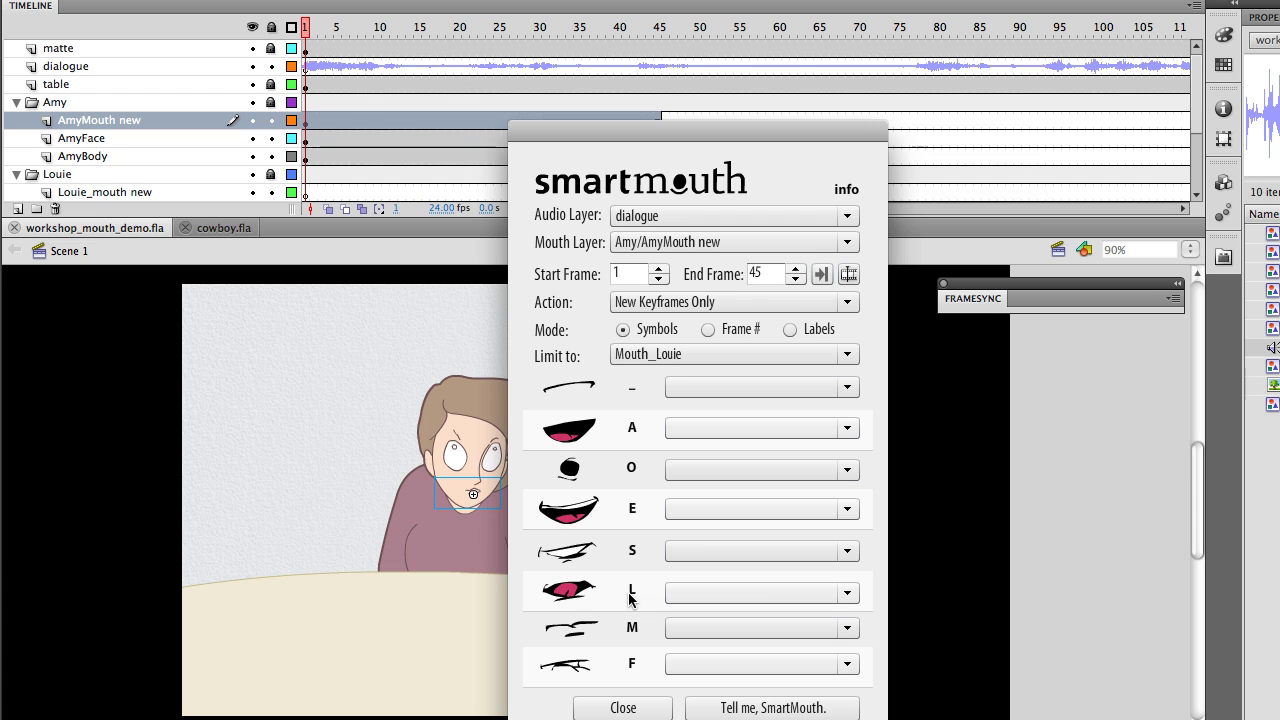
left_click(706, 329)
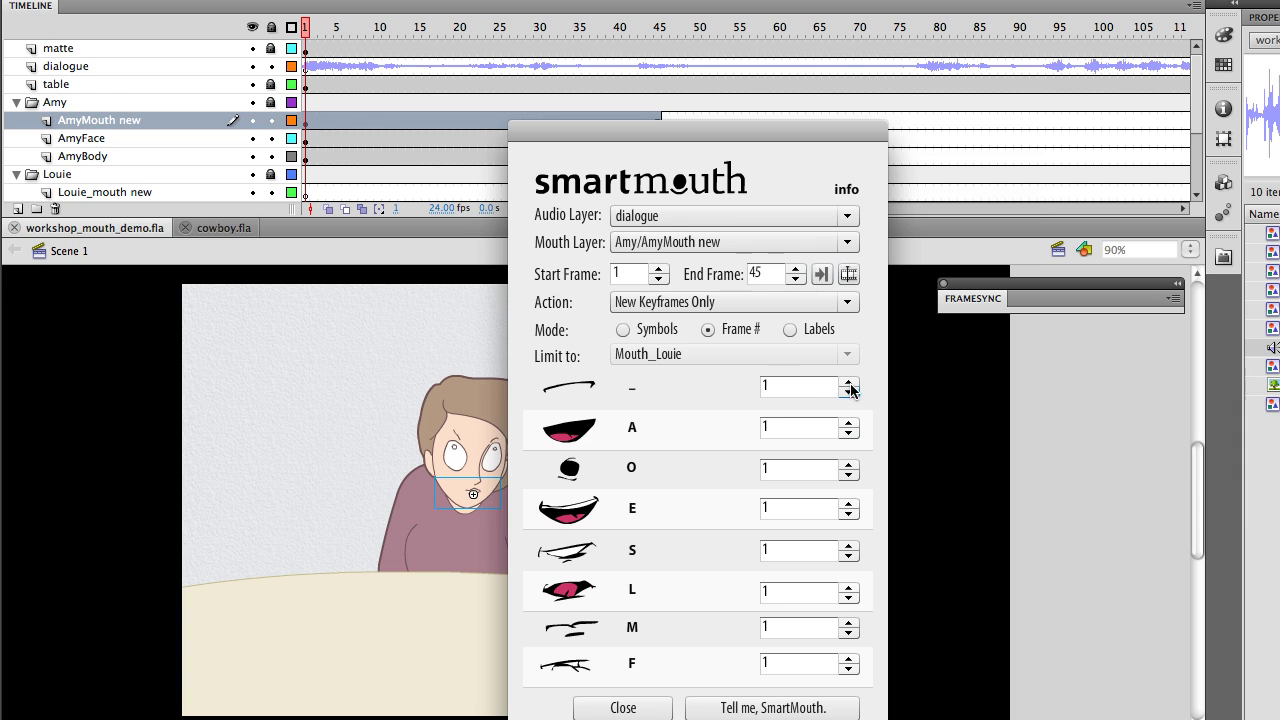
left_click(786, 389)
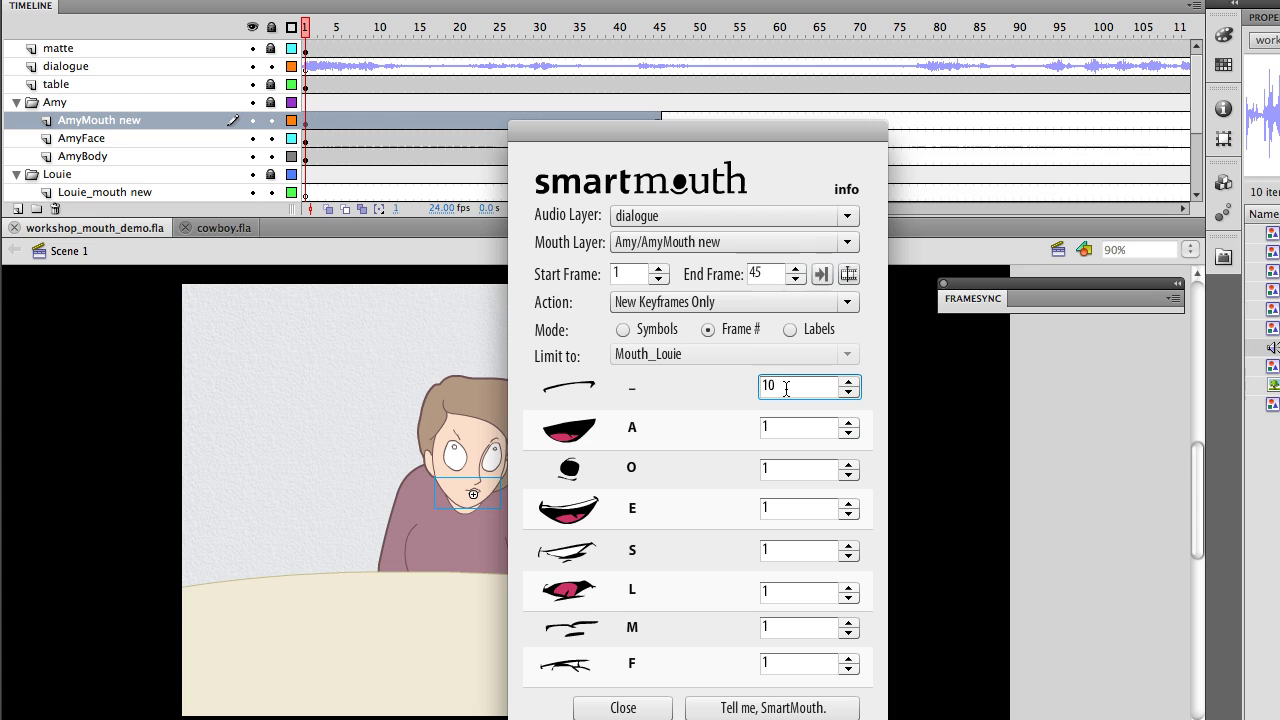
Step: Set mapping to Labels limited to MouthAmy, then close SmartMouth
left_click(789, 331)
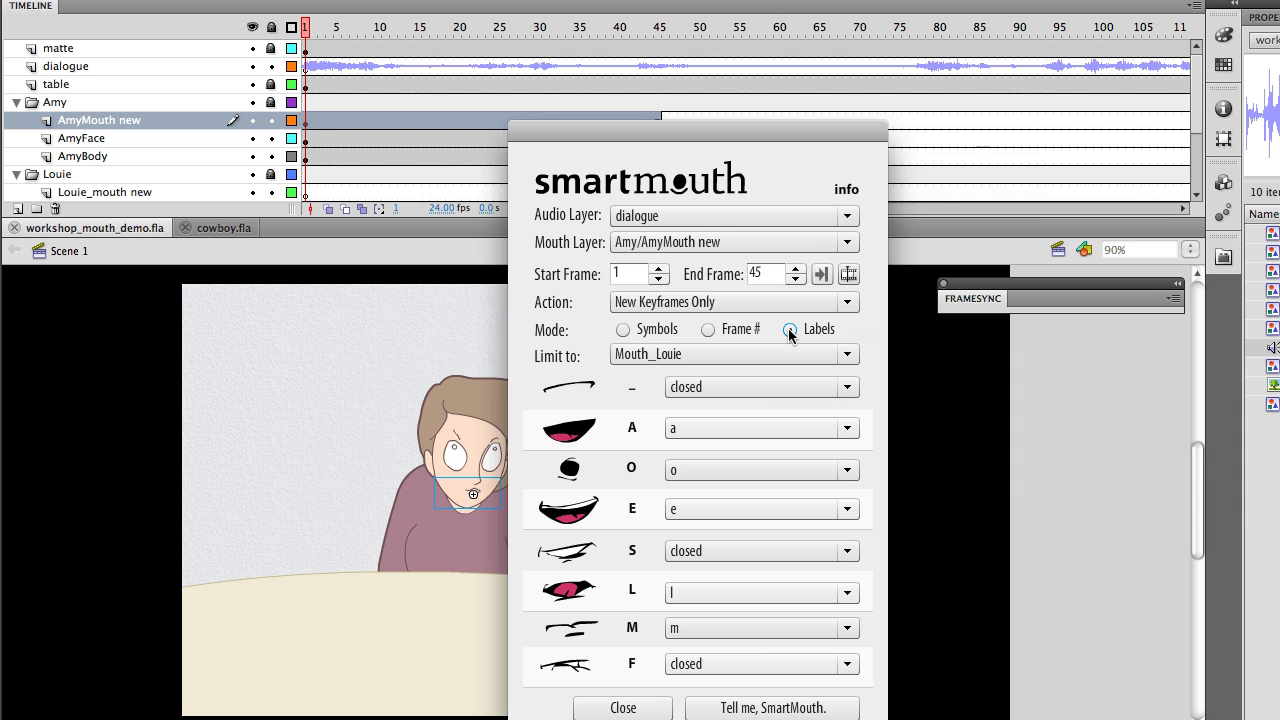
left_click(785, 350)
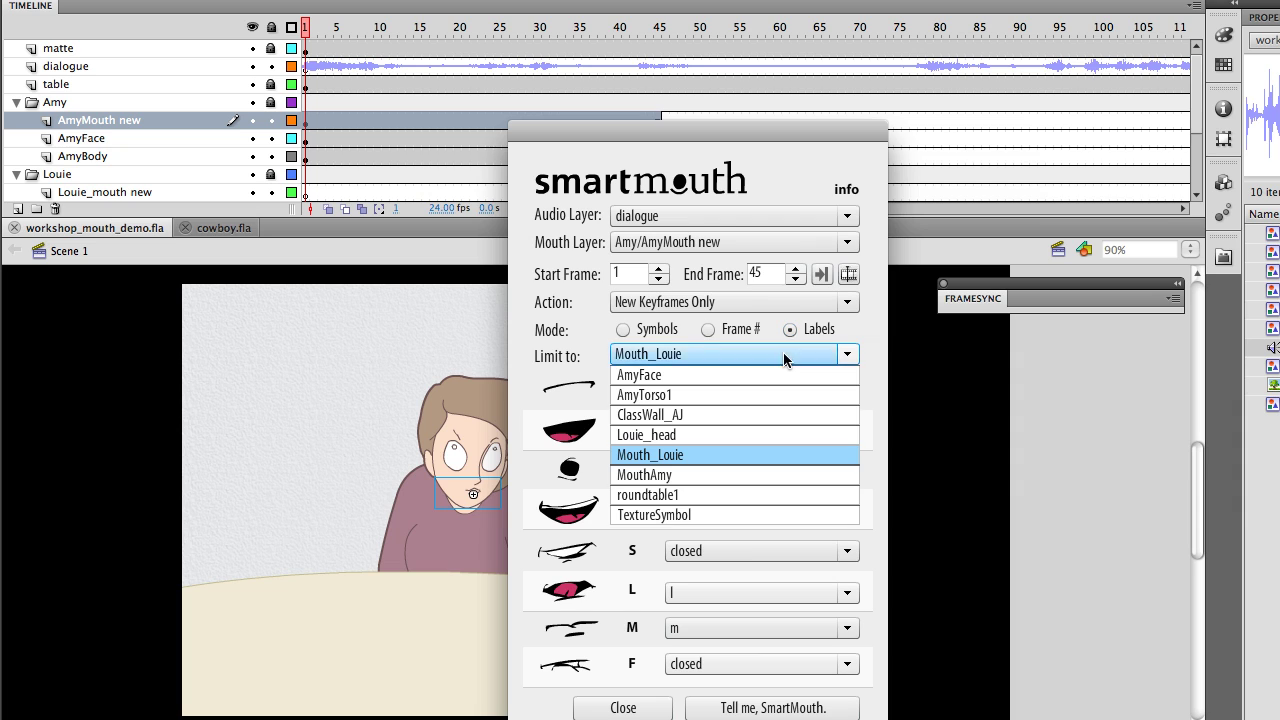
left_click(736, 473)
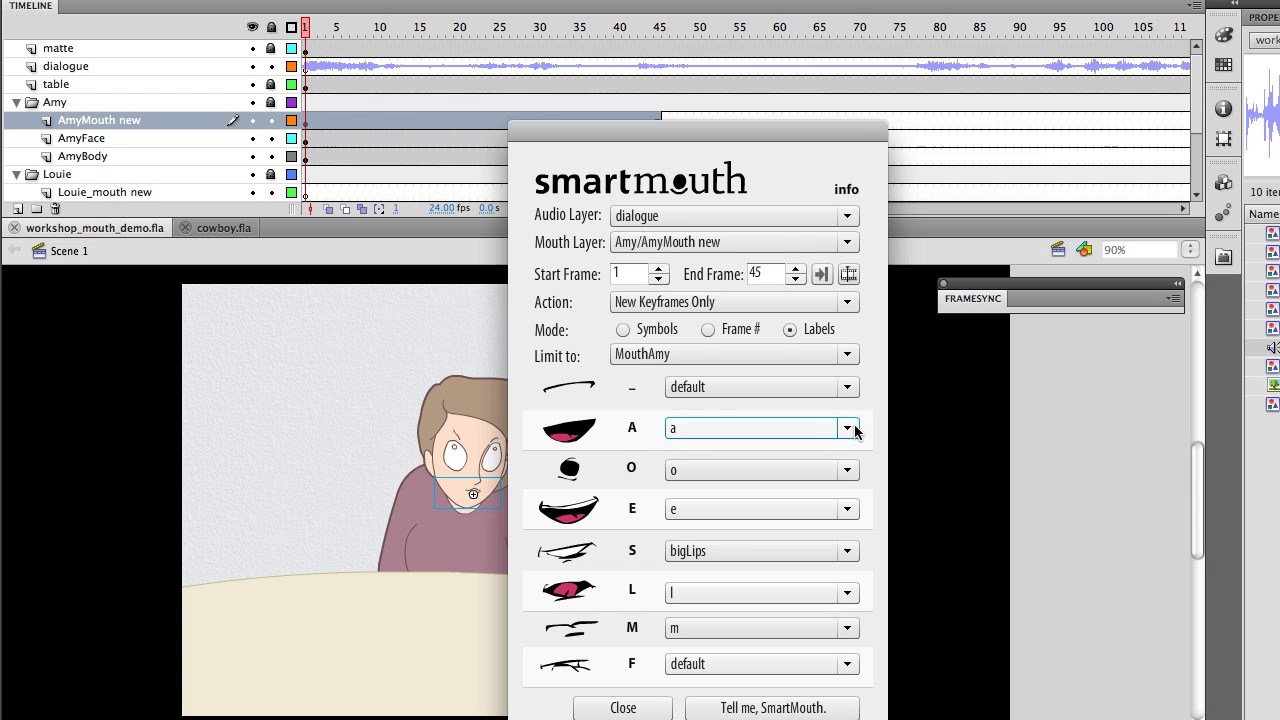
left_click(624, 707)
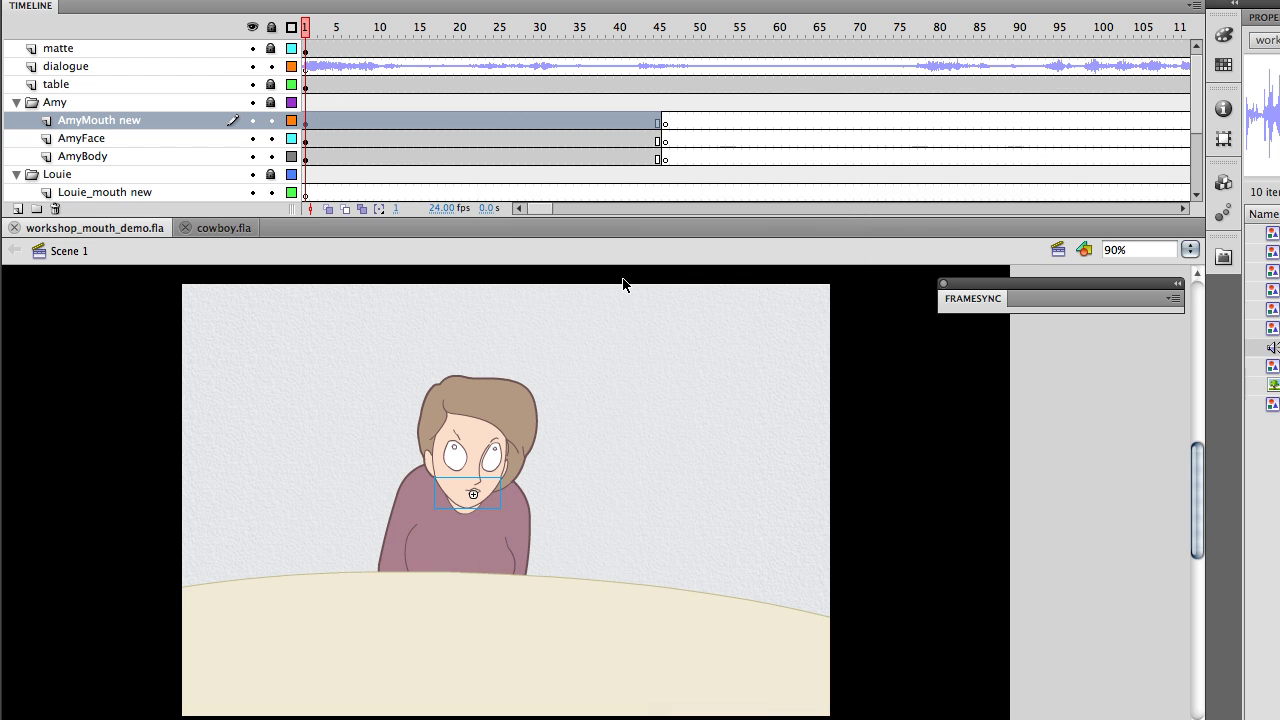
Step: Edit MouthAmy in place and check its frame labels (default, o, e) in Properties
double_click(474, 494)
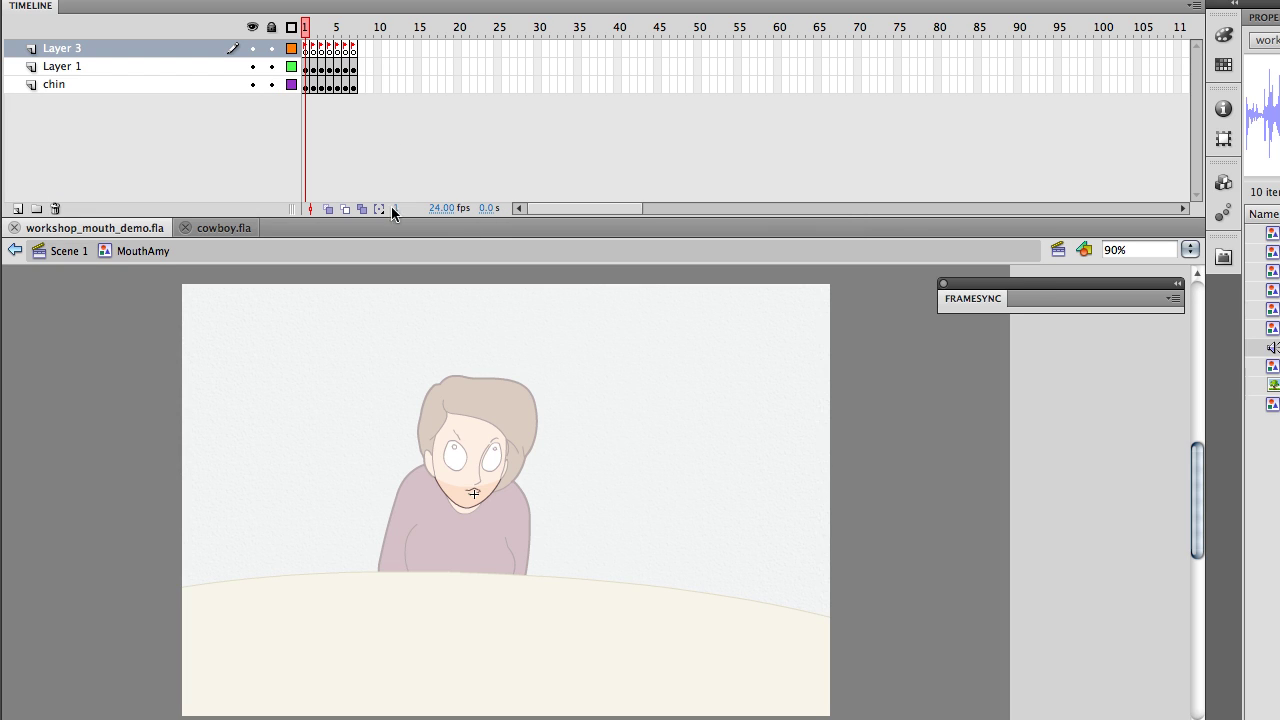
left_click_drag(305, 28, 353, 28)
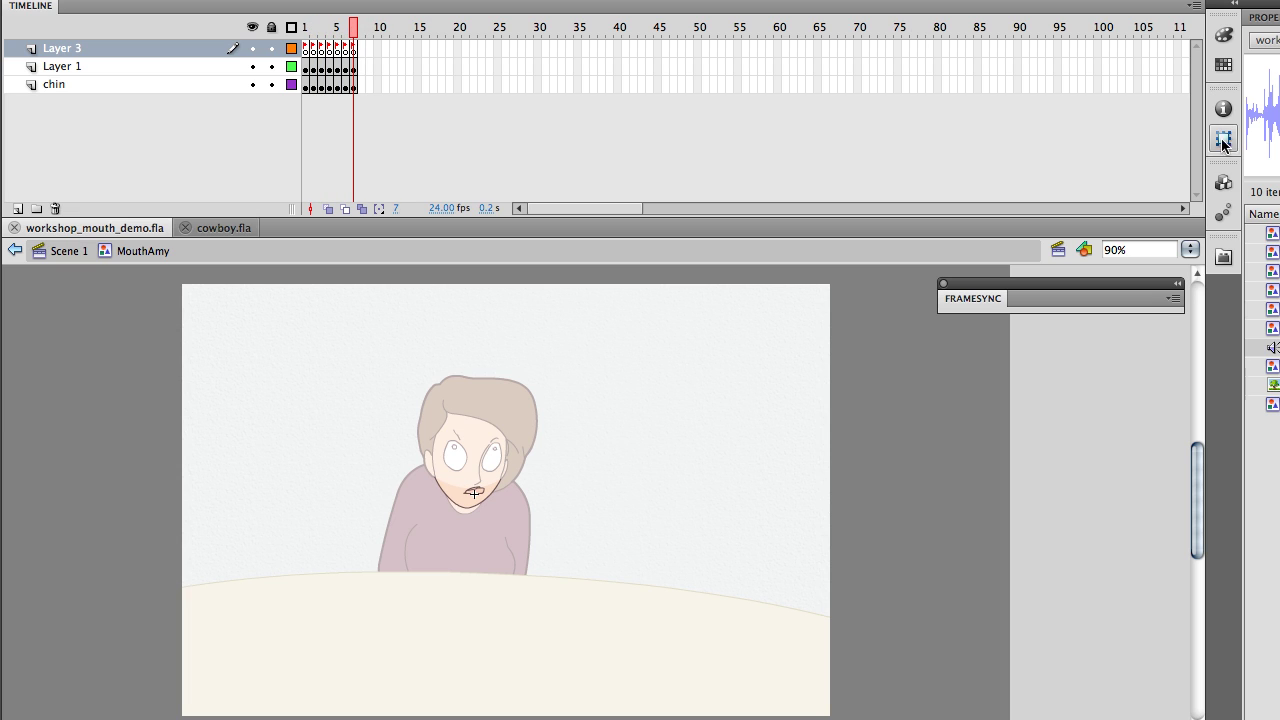
left_click_drag(1241, 160, 963, 158)
left_click(1000, 18)
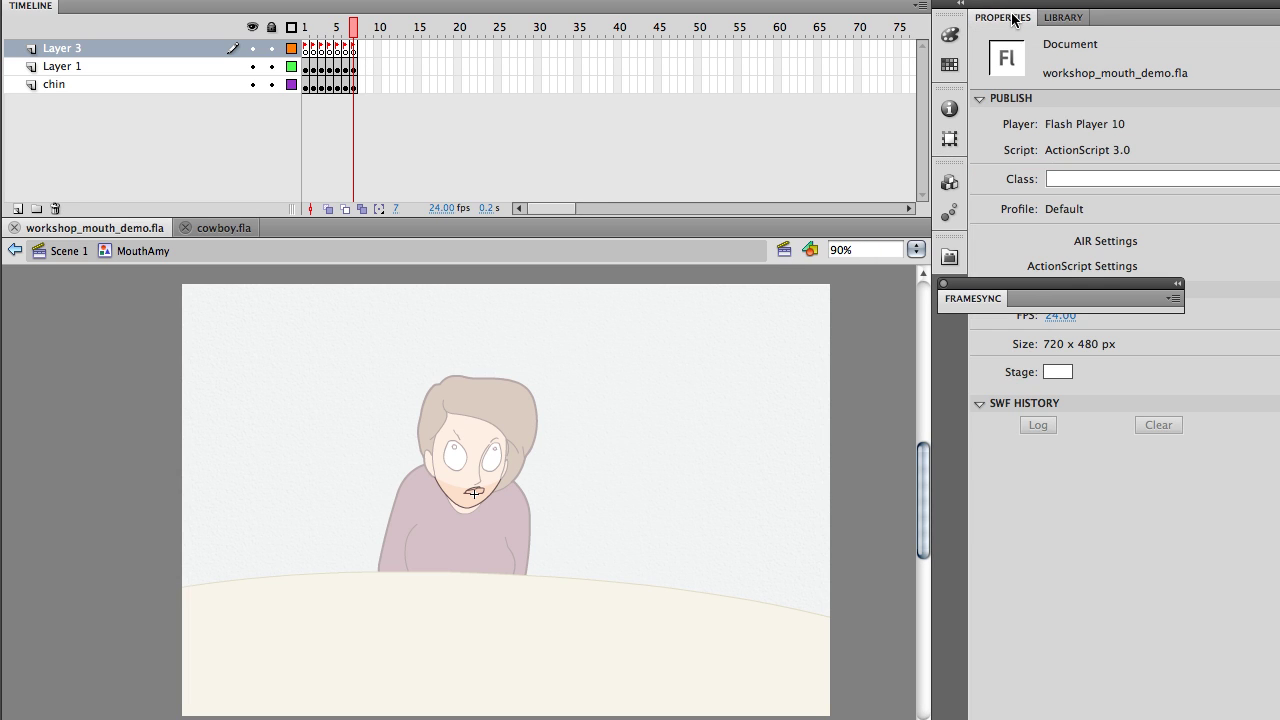
left_click(309, 49)
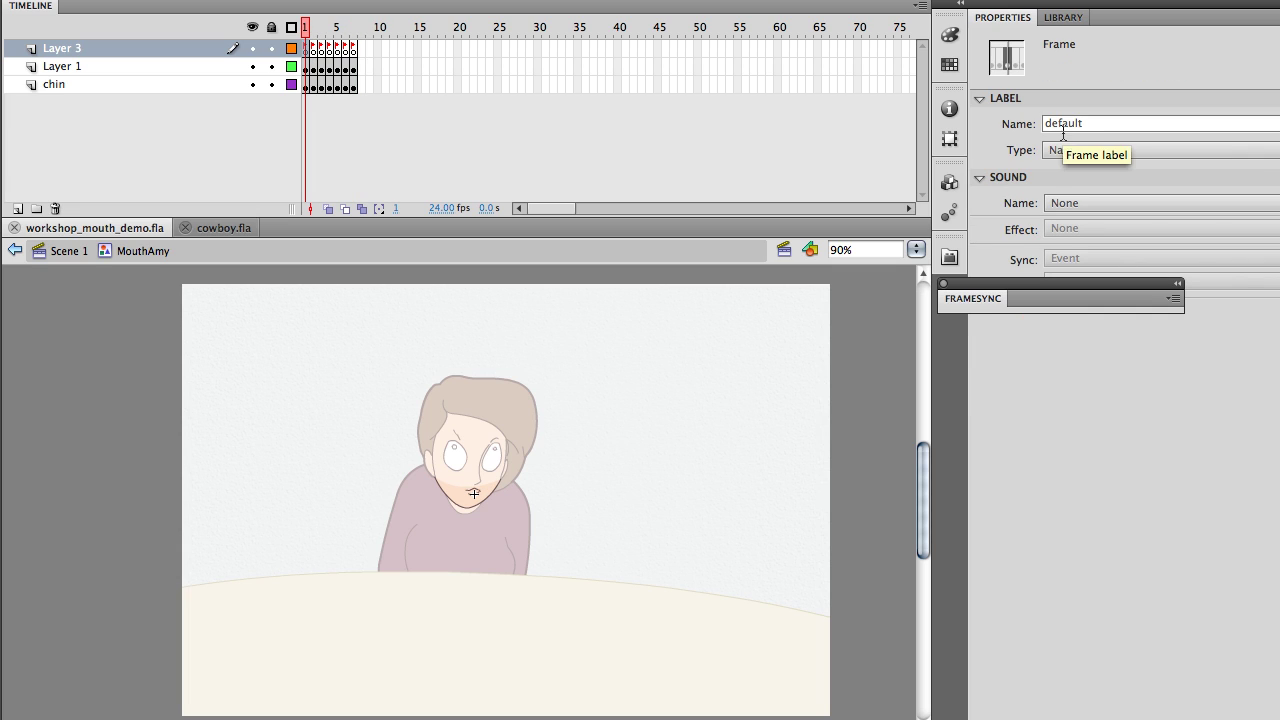
left_click(315, 48)
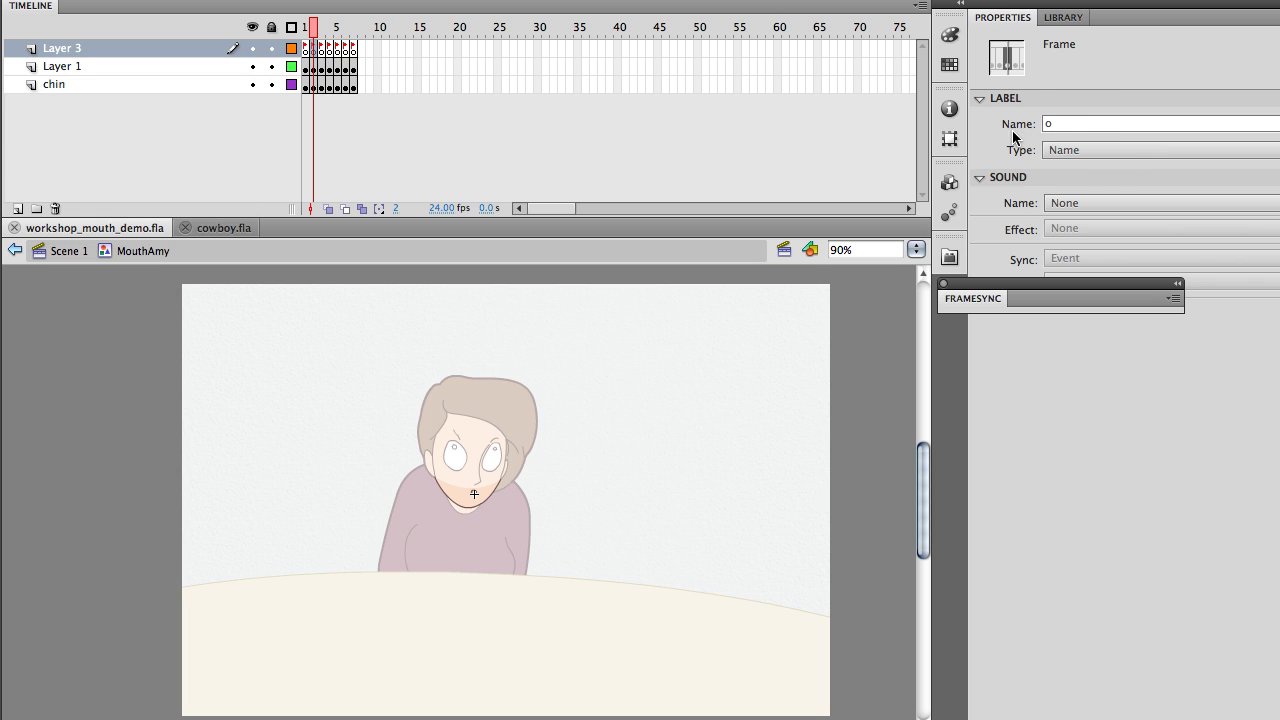
left_click(323, 50)
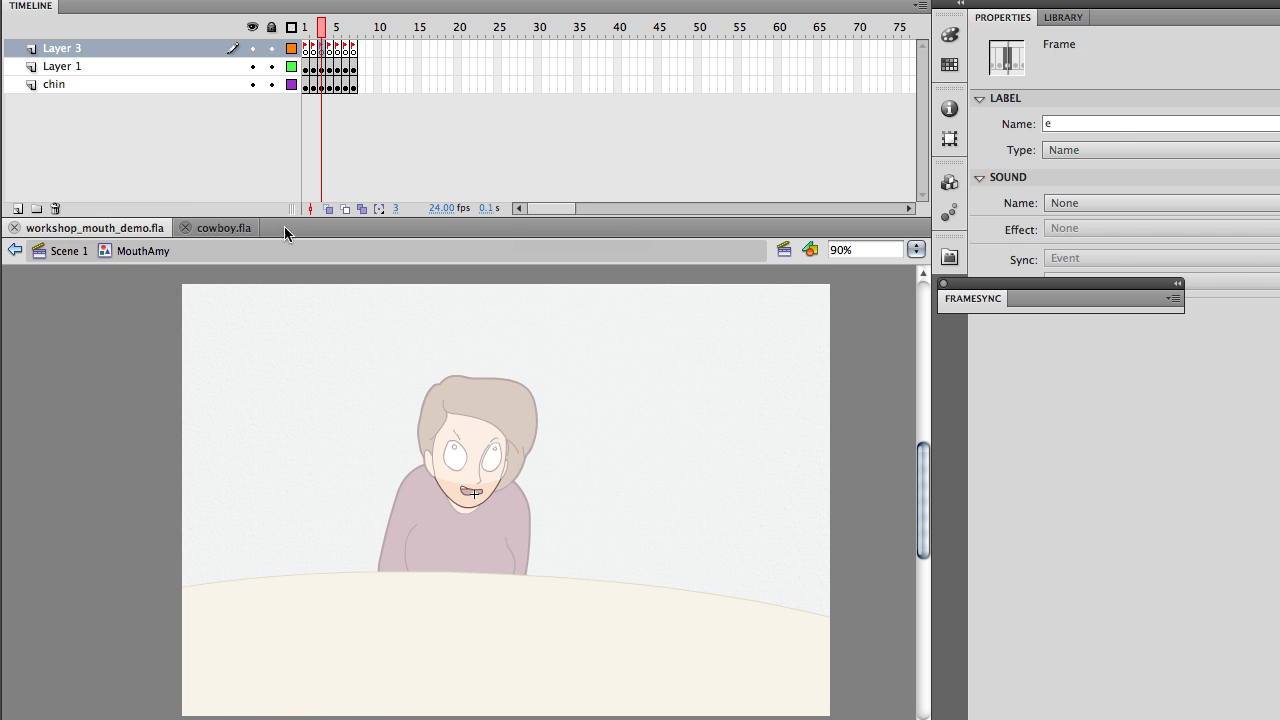
Step: Back on Scene 1, relaunch SmartMouth in Labels mode limited to MouthAmy
left_click(69, 252)
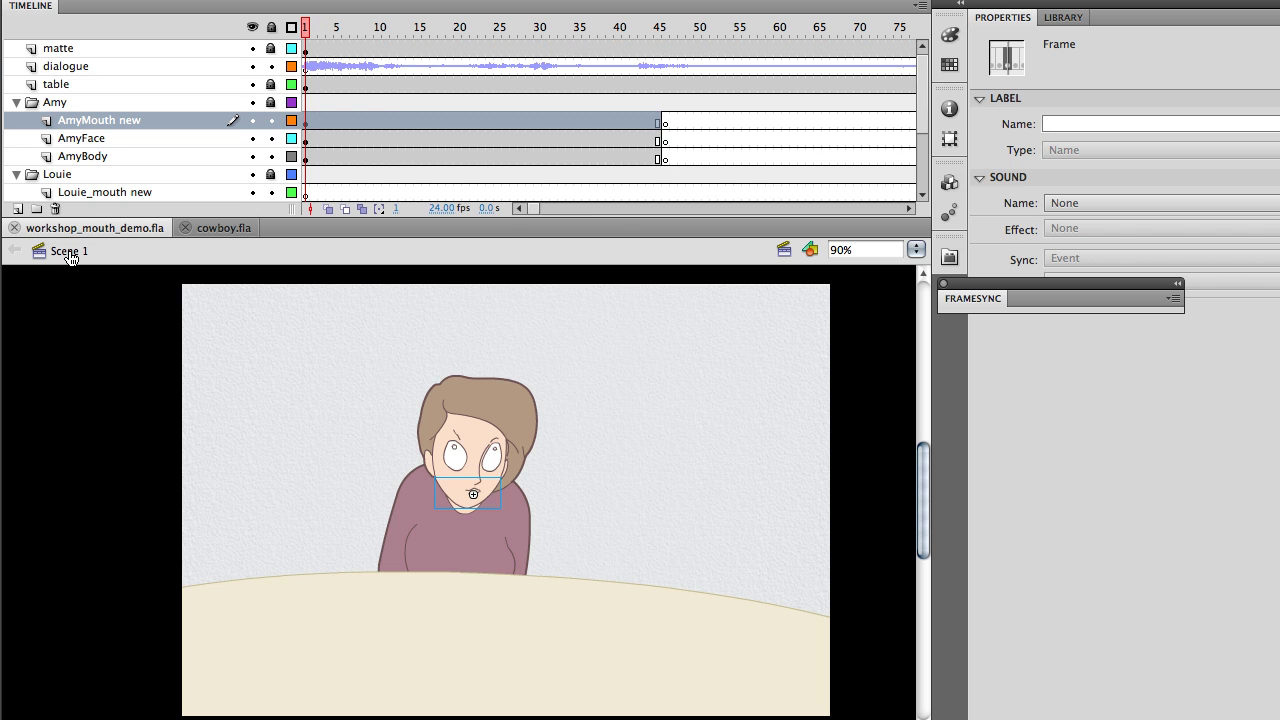
left_click(440, 0)
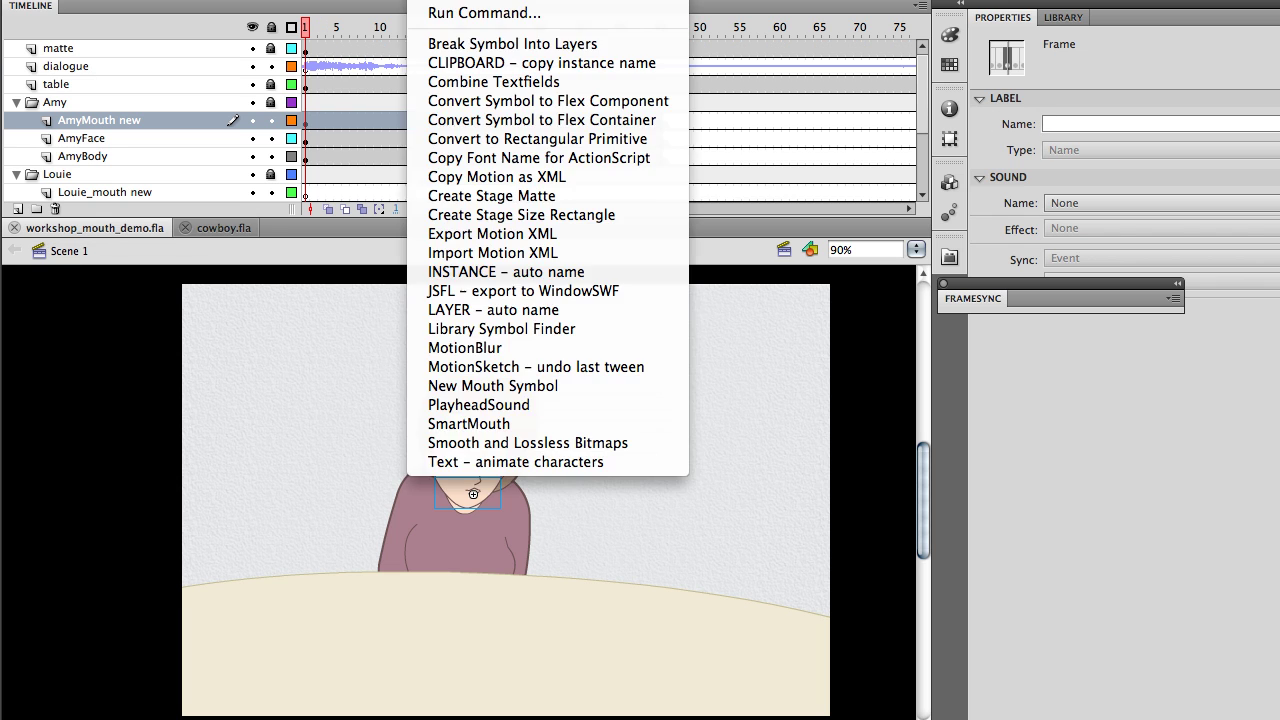
left_click(500, 424)
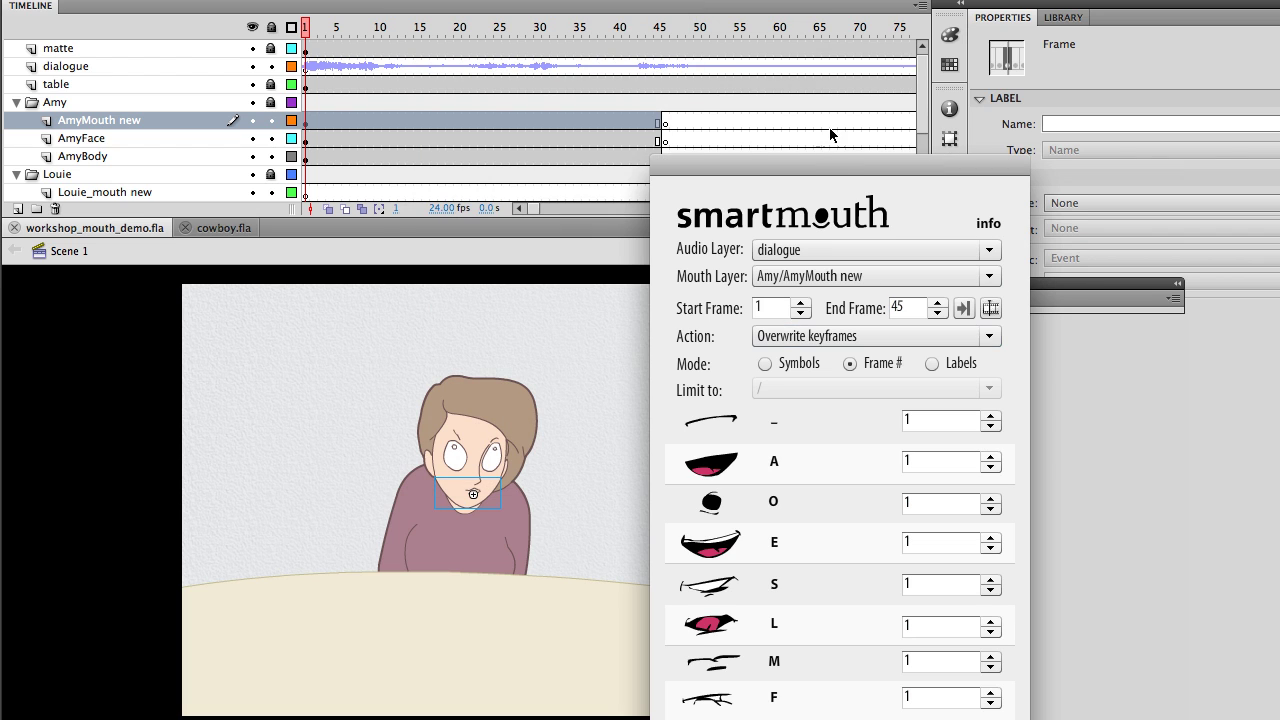
left_click_drag(807, 158, 633, 65)
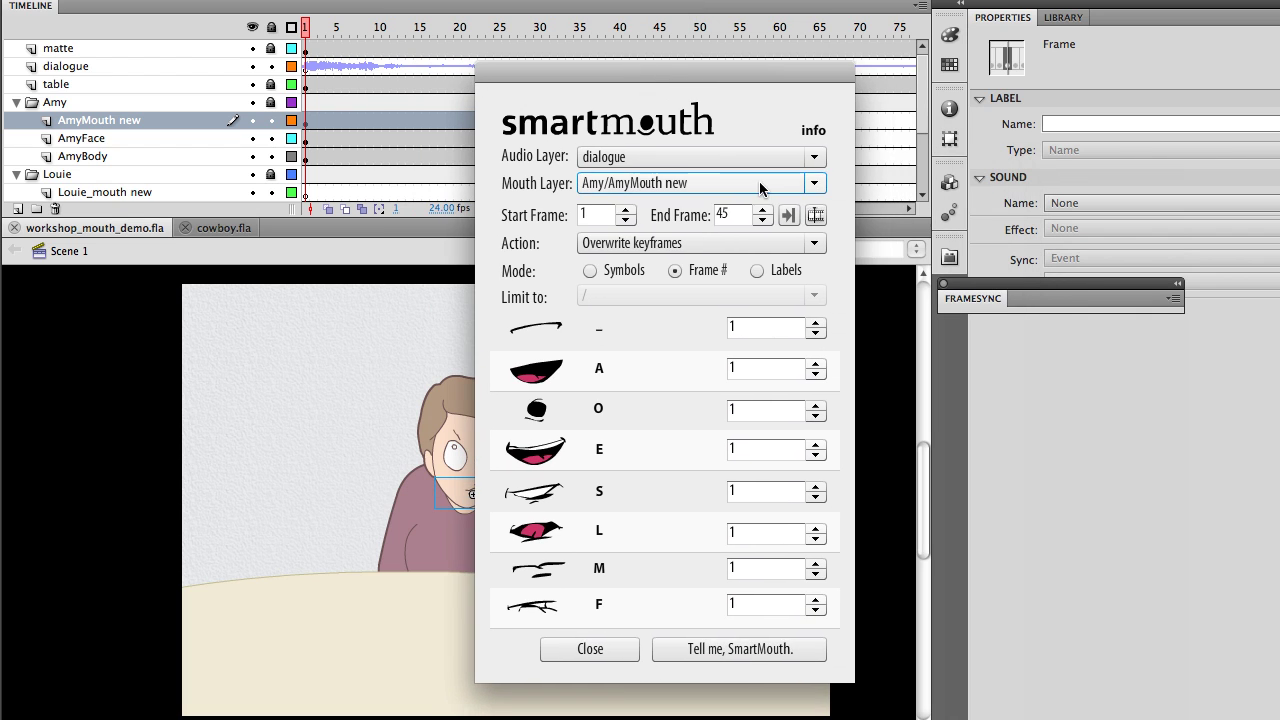
left_click(757, 270)
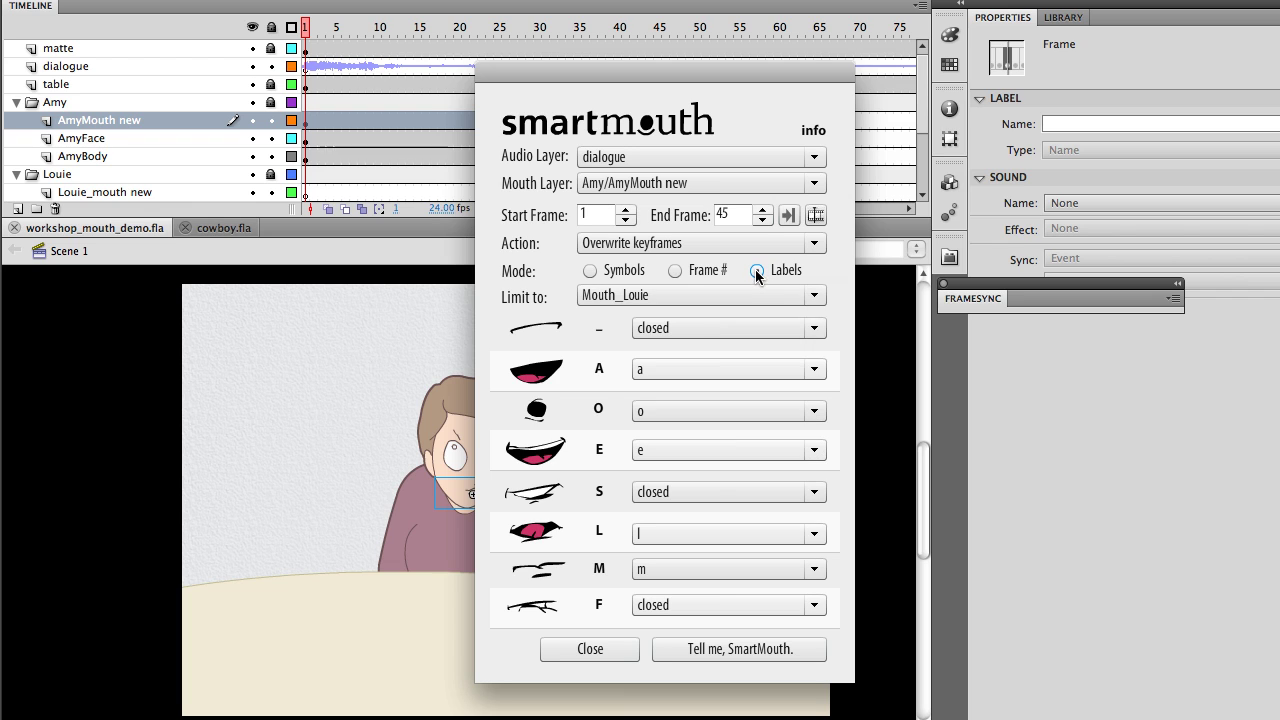
left_click(714, 289)
left_click(658, 411)
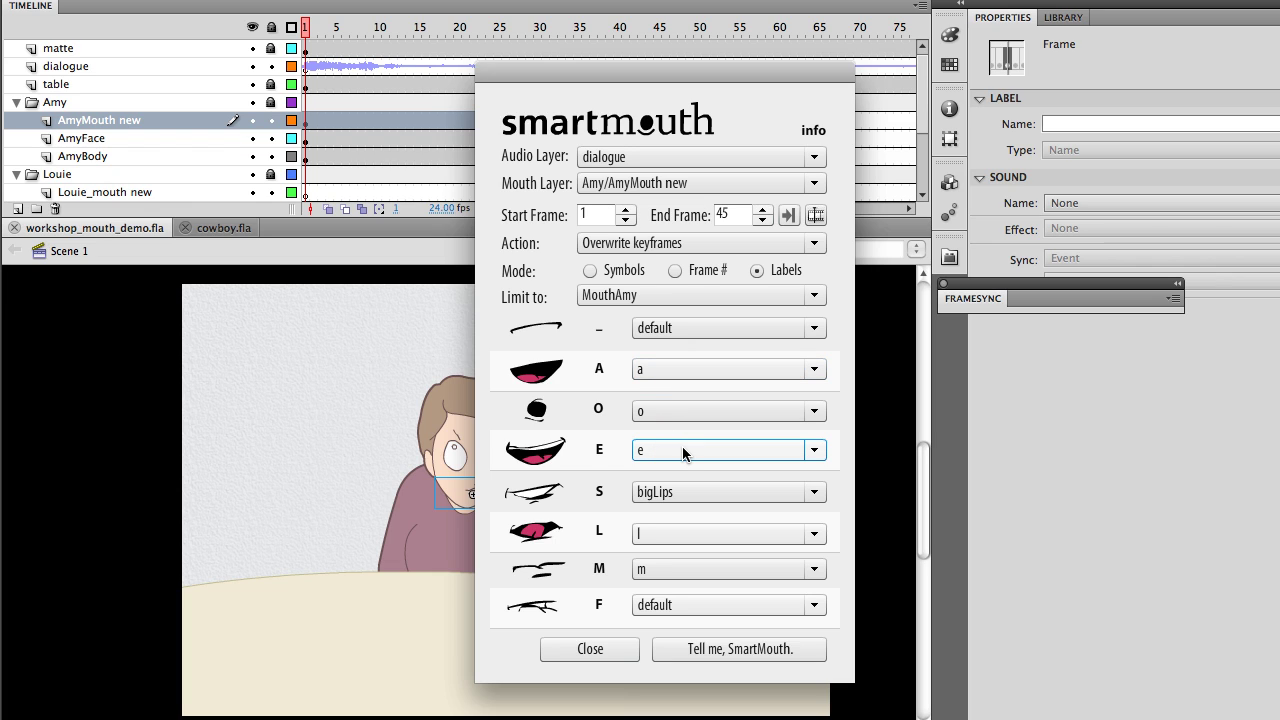
Step: Map the S and F sounds to the e mouth and generate Amy's lip-sync keyframes
left_click(746, 492)
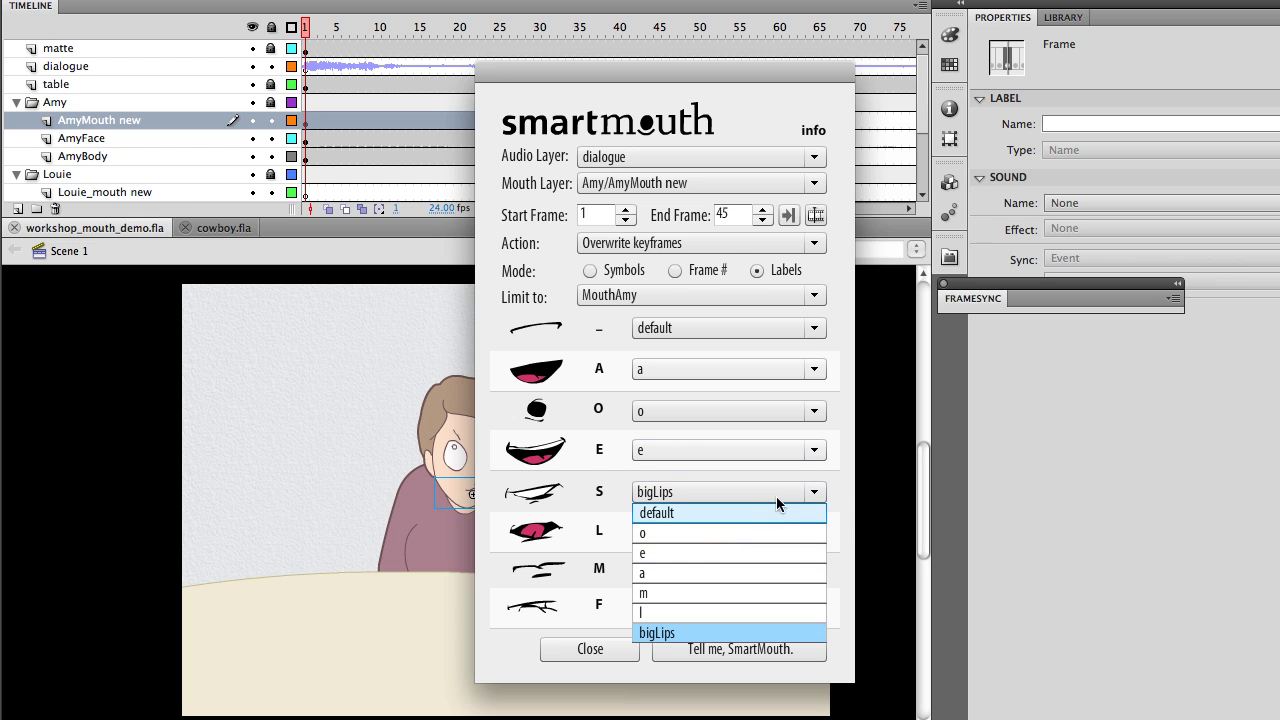
left_click(810, 493)
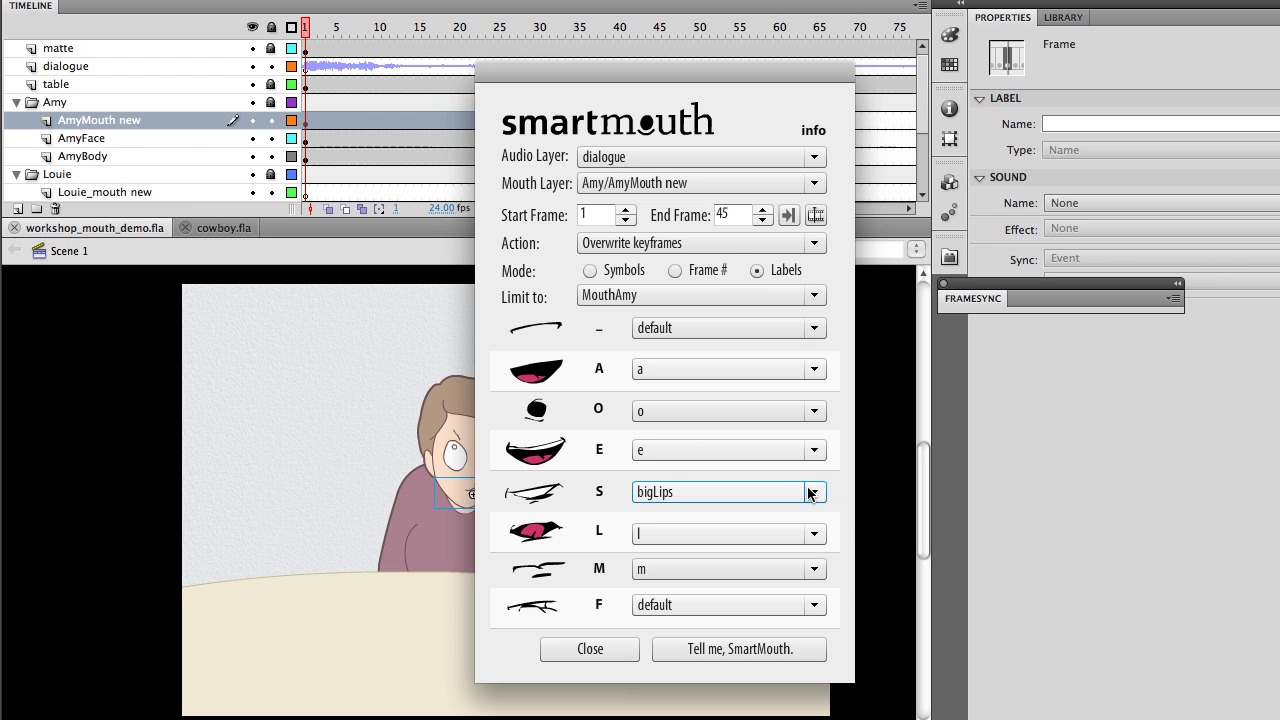
left_click(812, 492)
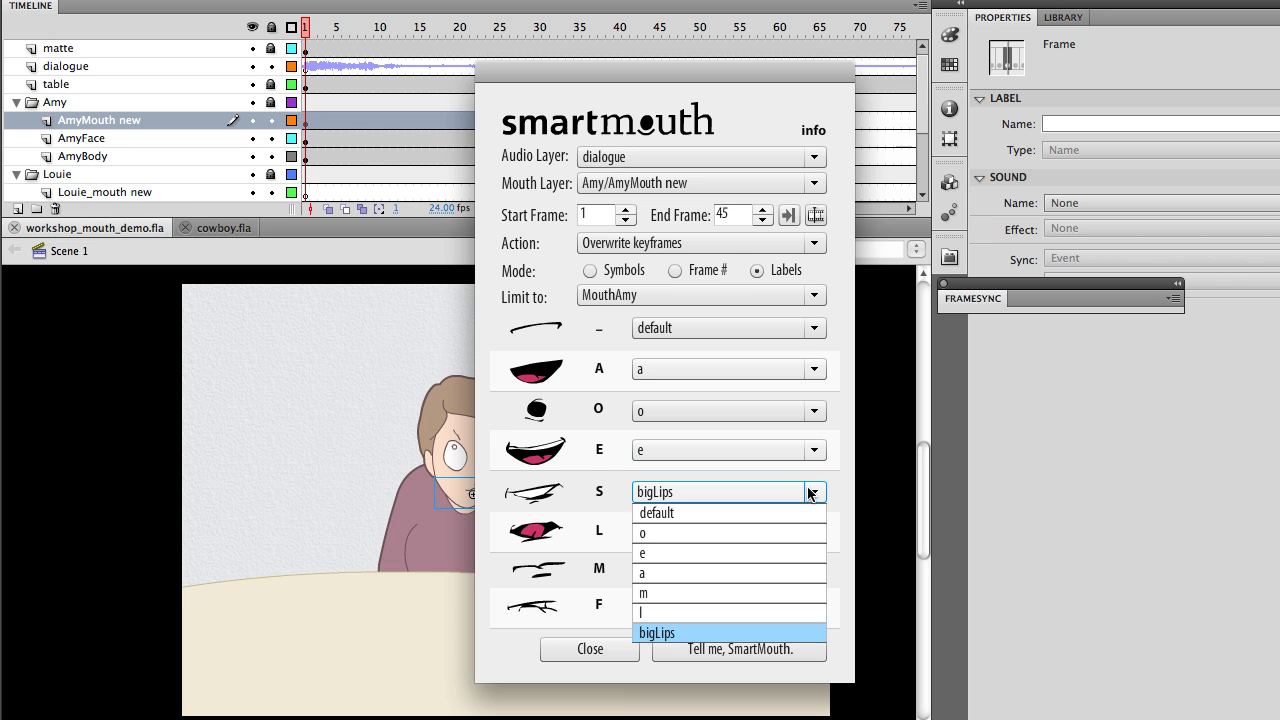
left_click(749, 548)
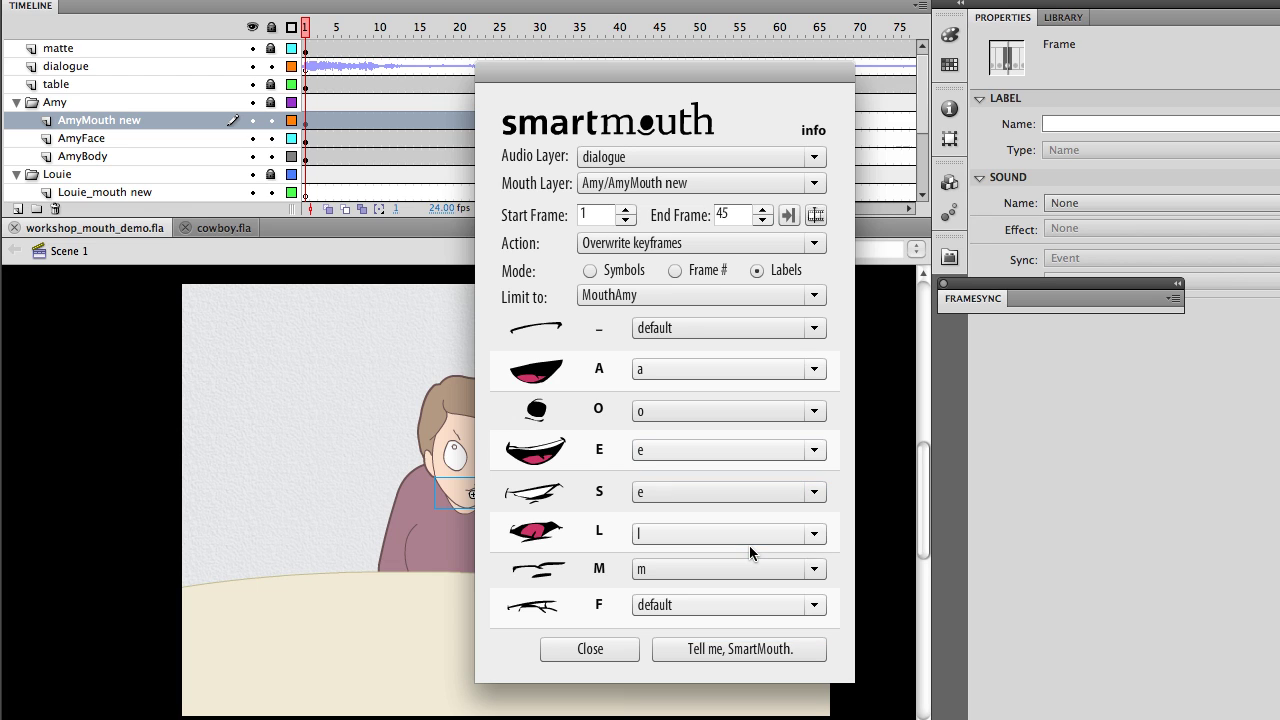
left_click(737, 603)
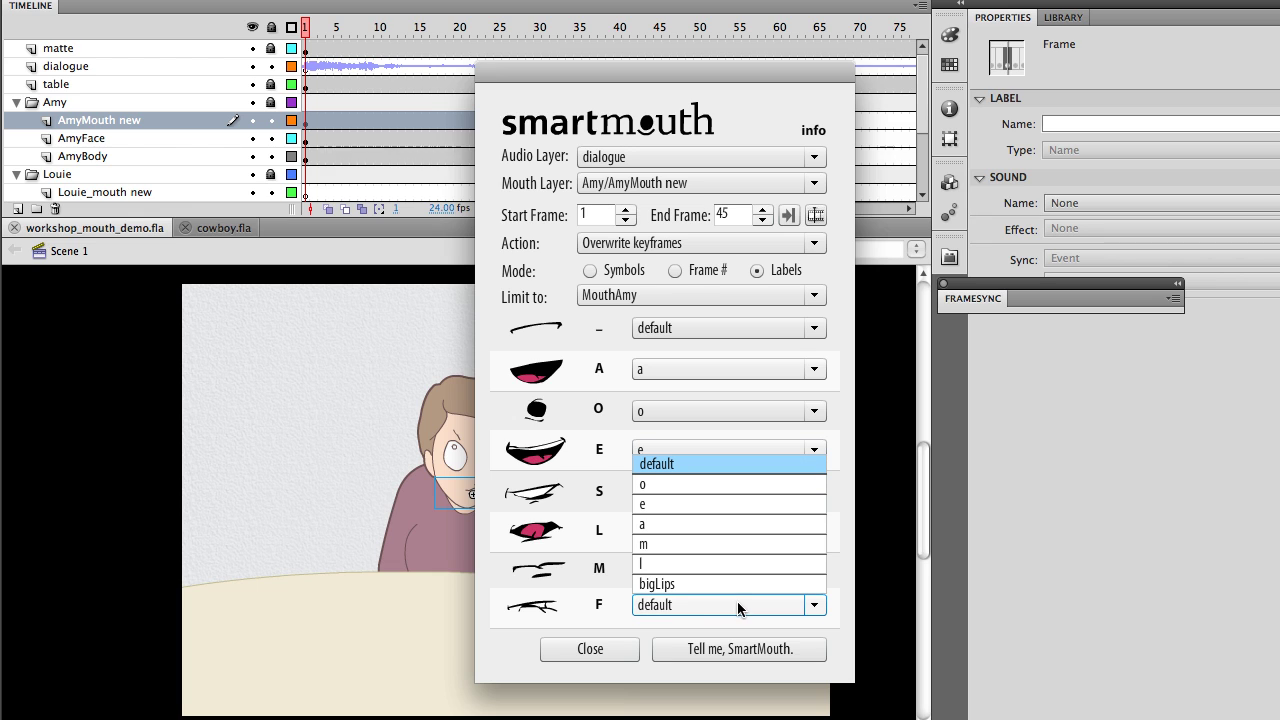
left_click(743, 504)
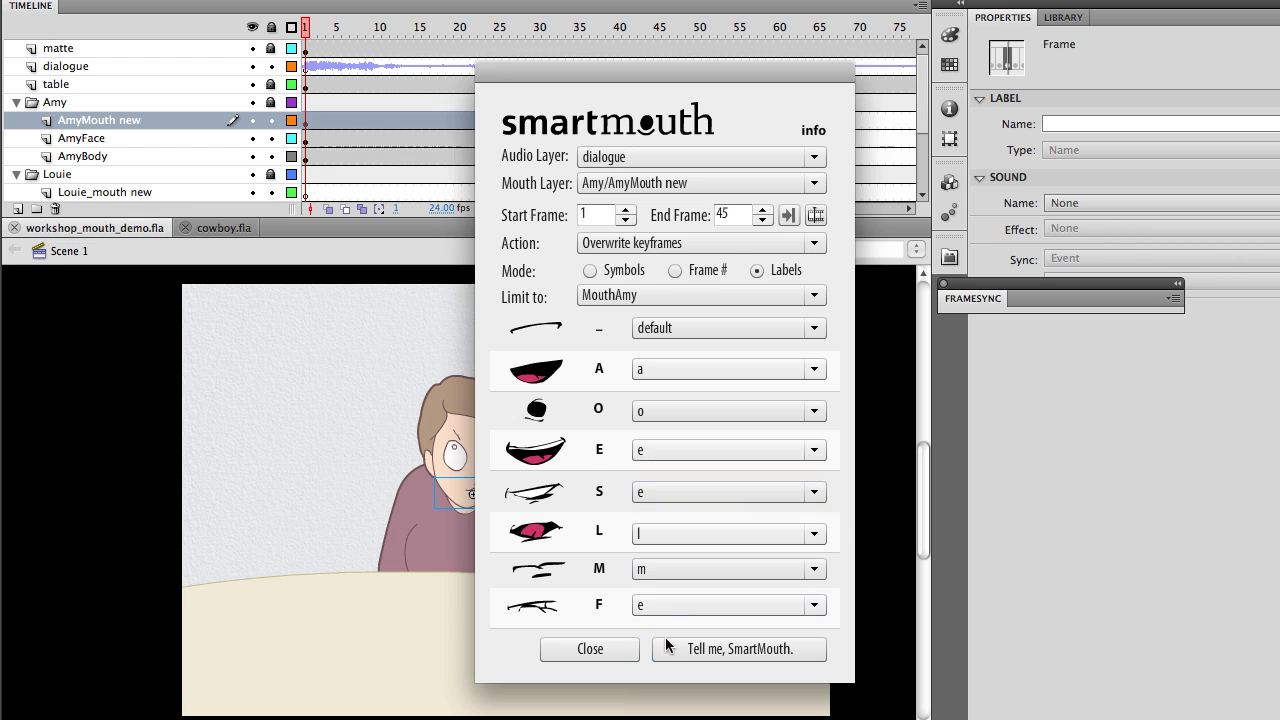
left_click(741, 652)
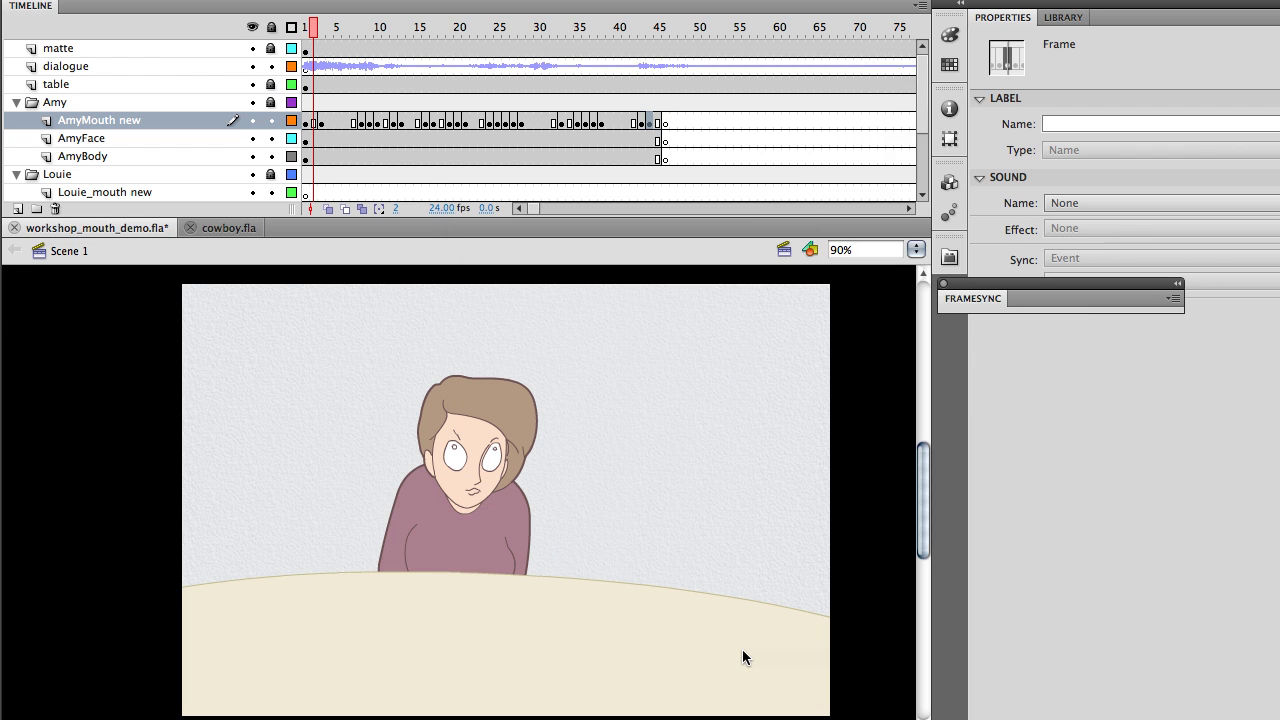
Step: Play from frame 1 to review Amy's generated lip-sync
left_click(306, 32)
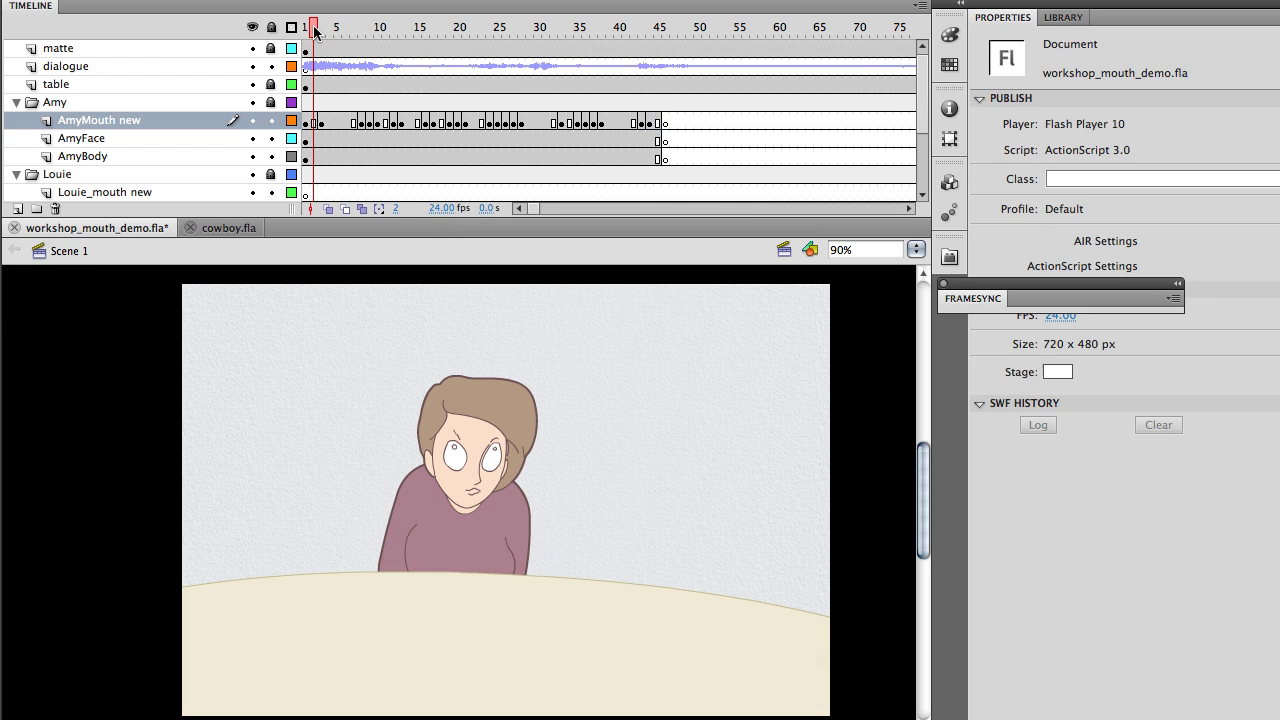
key("Return")
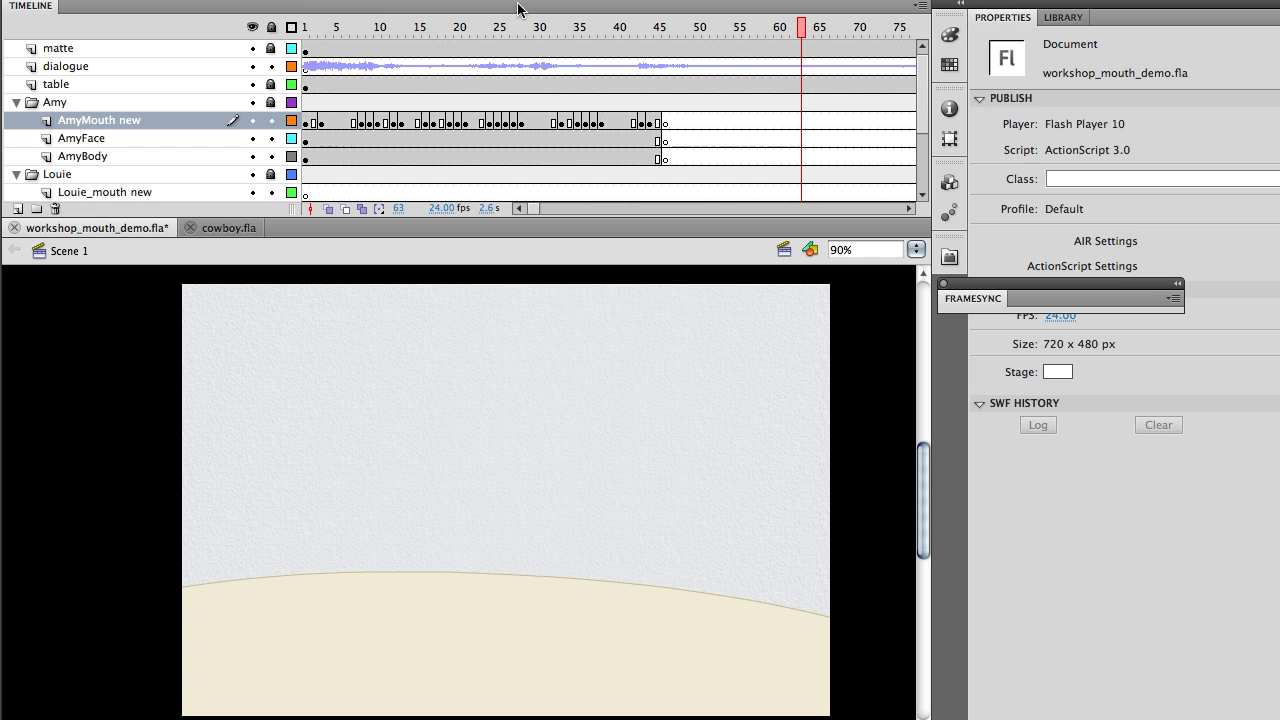
scroll(502, 116, "down", 3)
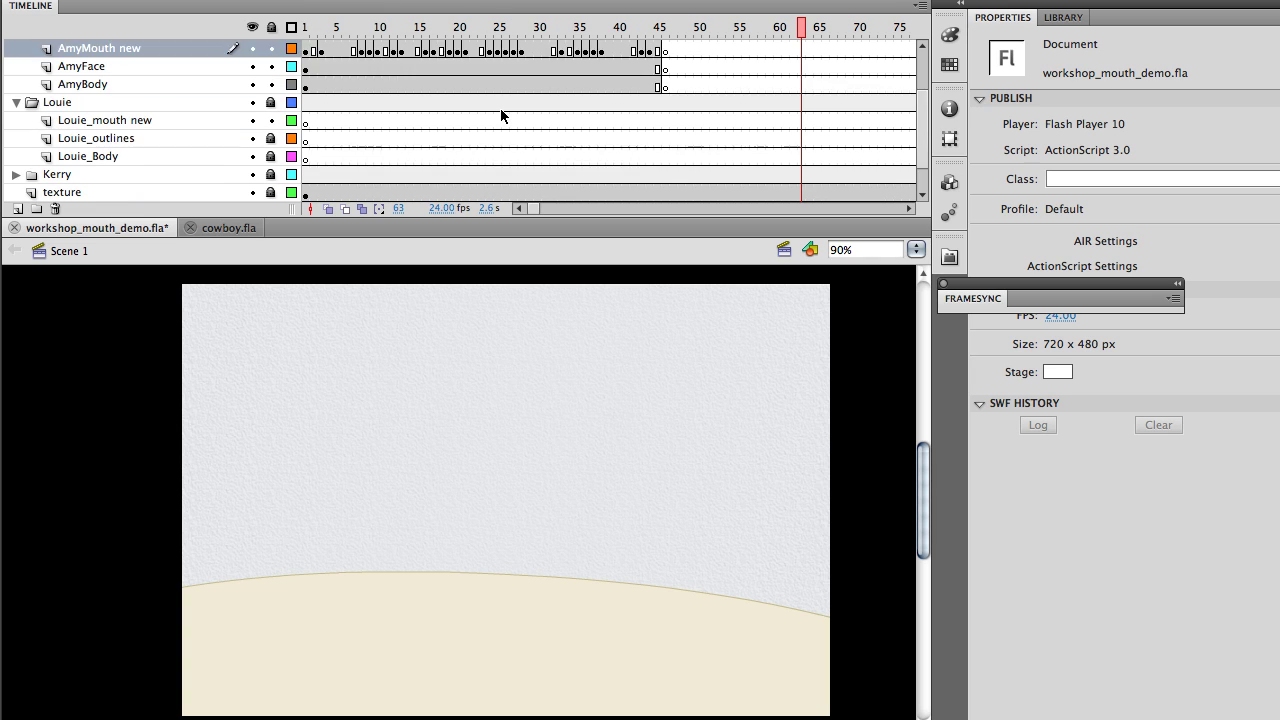
Step: Move to frame 208, play Louie's section, and select Louie_mouth new at frame 210
scroll(502, 116, "right", 5)
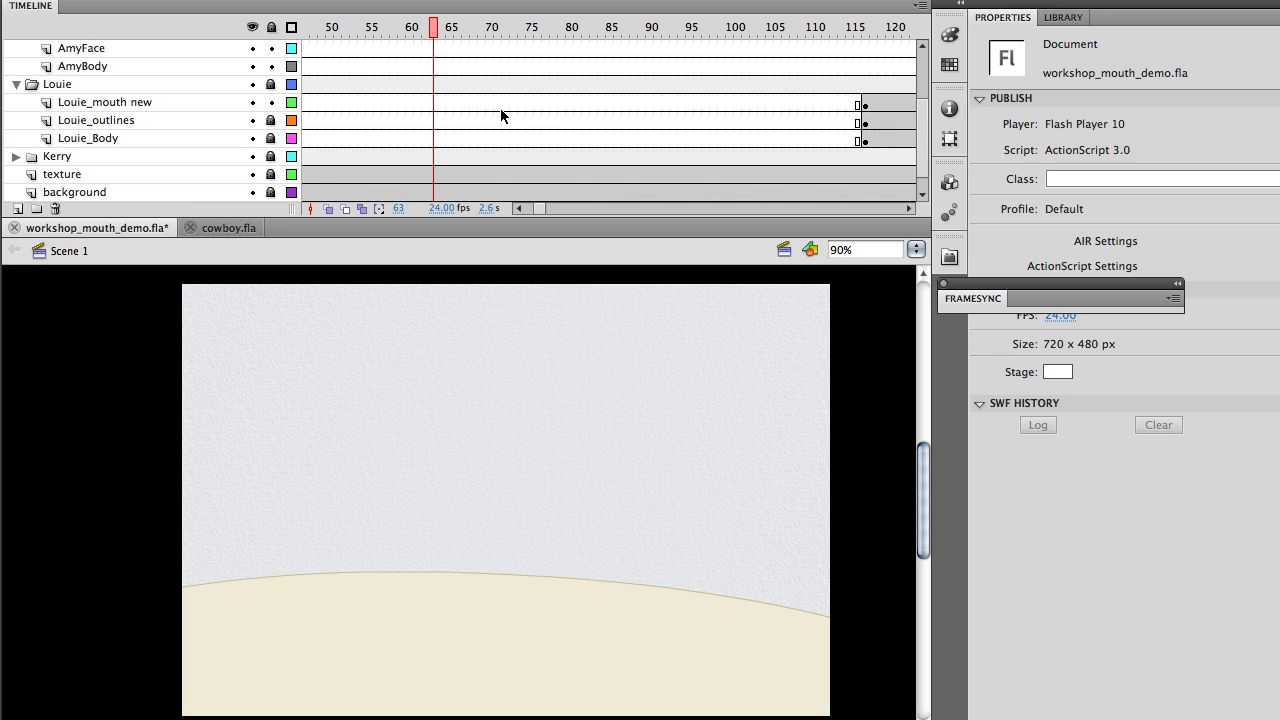
scroll(501, 110, "right", 3)
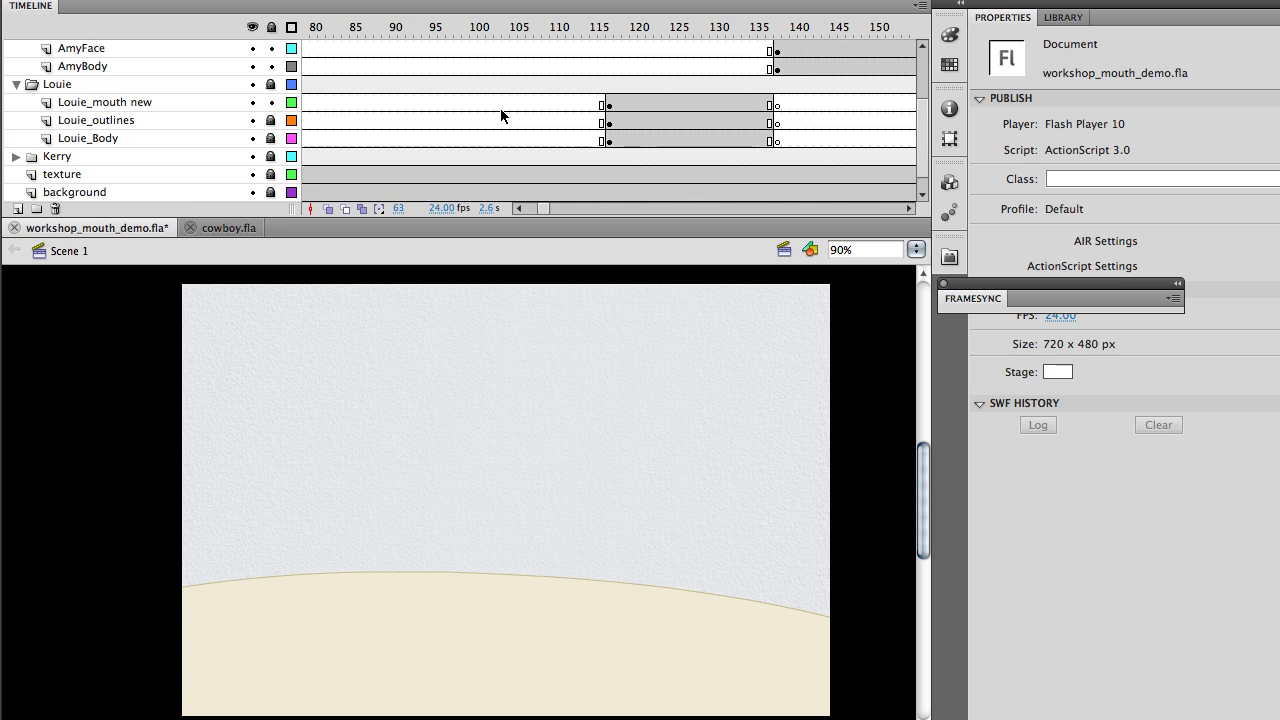
scroll(501, 110, "right", 5)
scroll(500, 115, "right", 3)
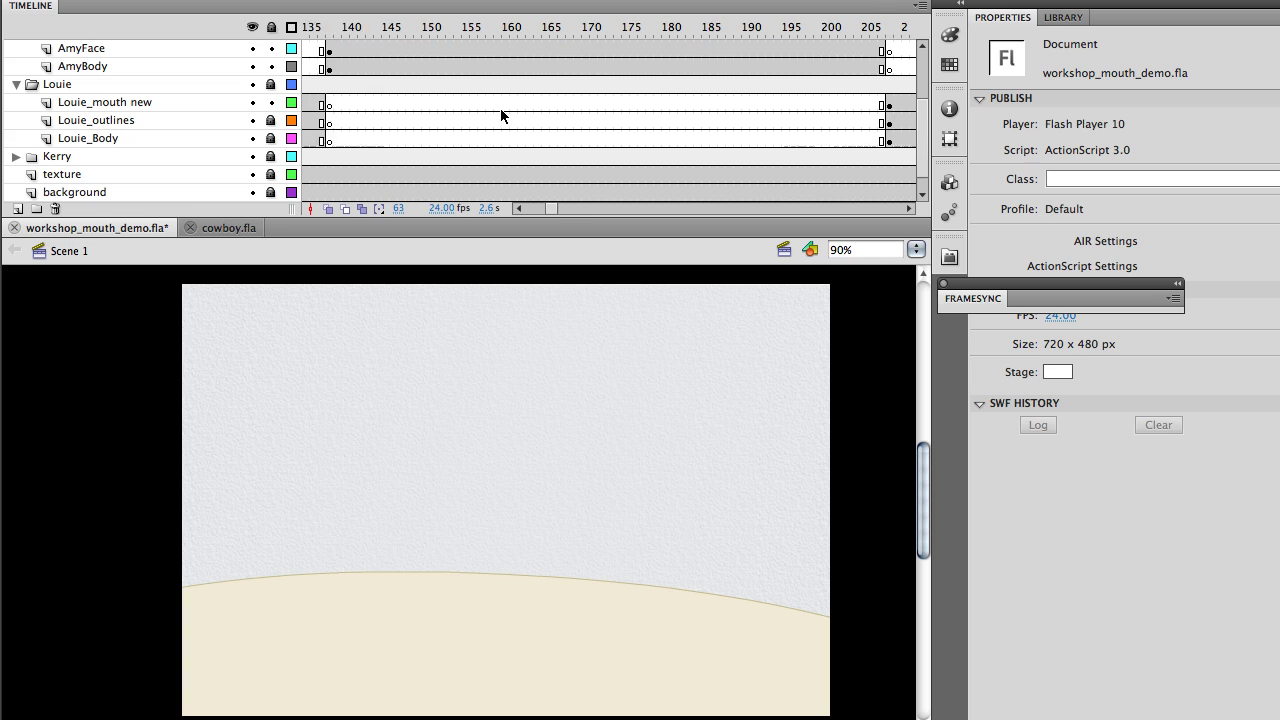
scroll(501, 115, "right", 6)
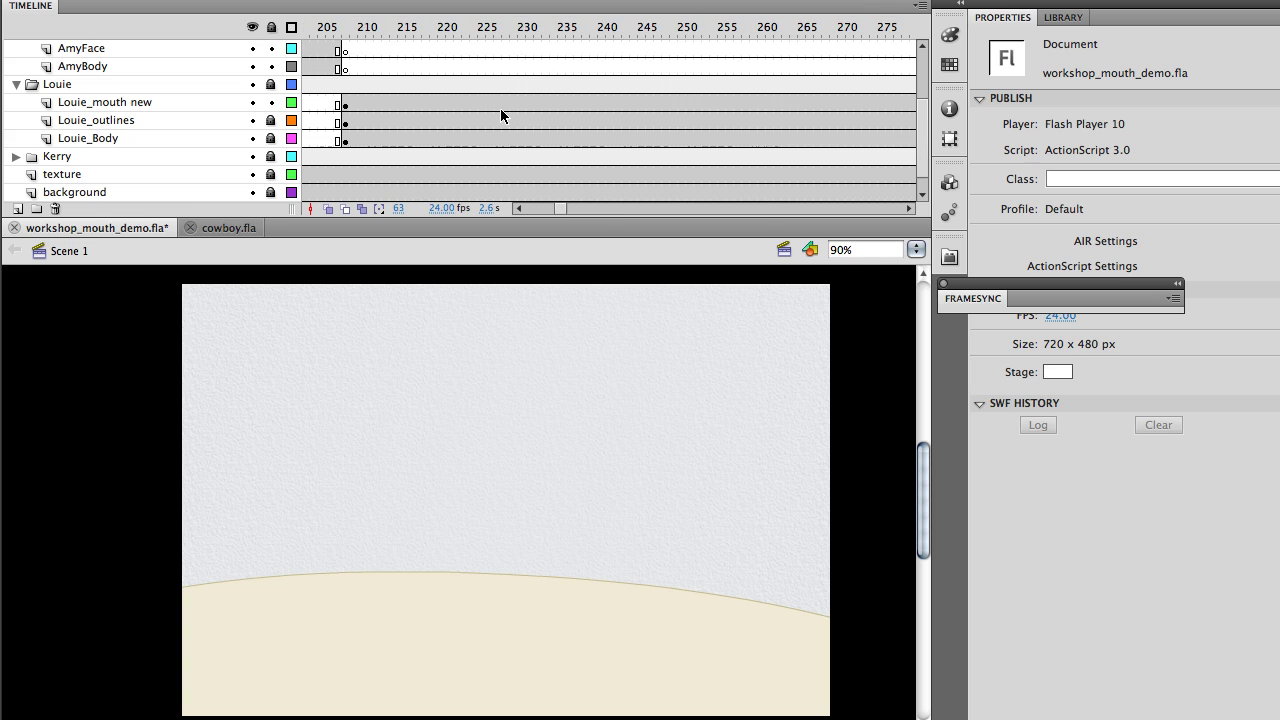
left_click_drag(376, 35, 349, 33)
key("Return")
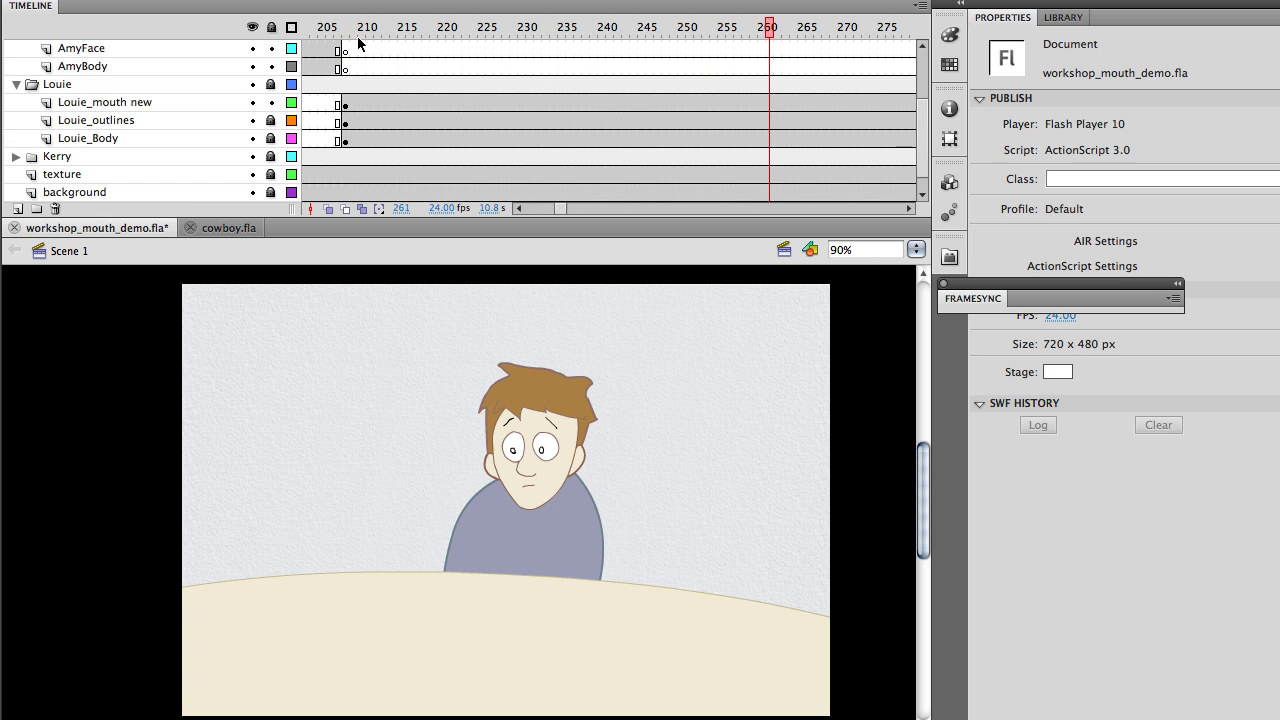
left_click(360, 102)
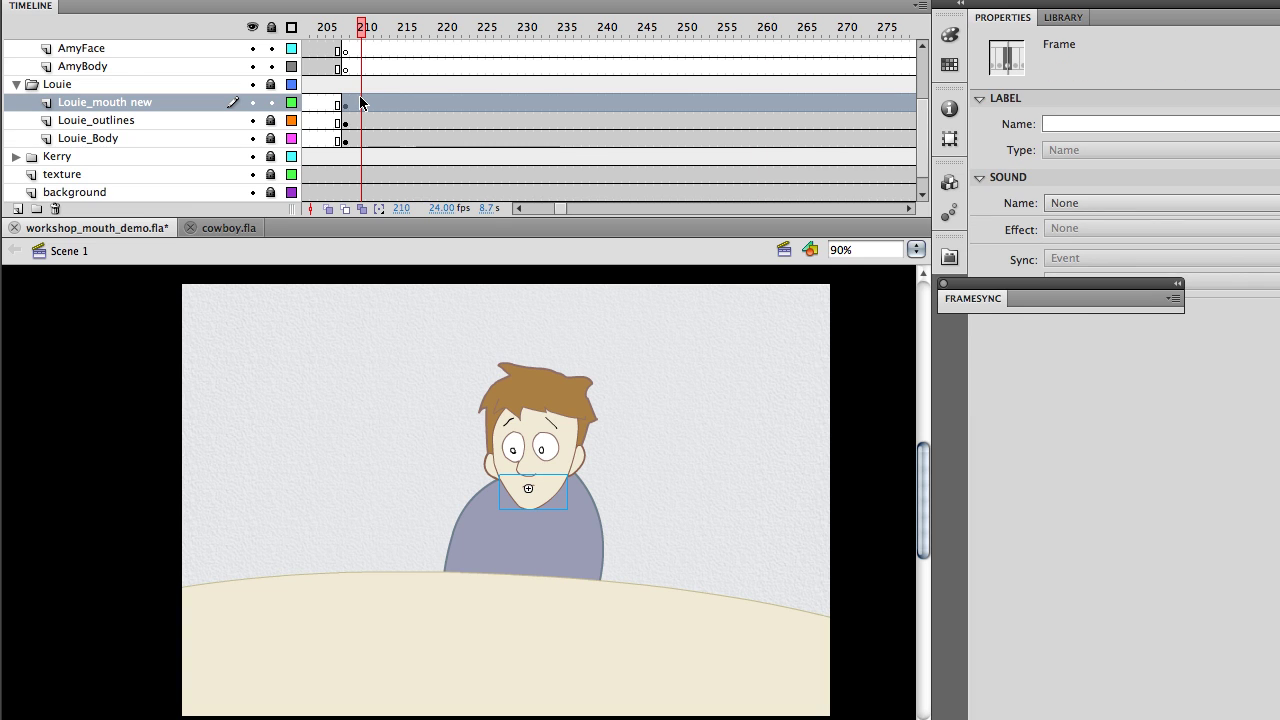
scroll(360, 102, "right", 10)
scroll(360, 102, "left", 6)
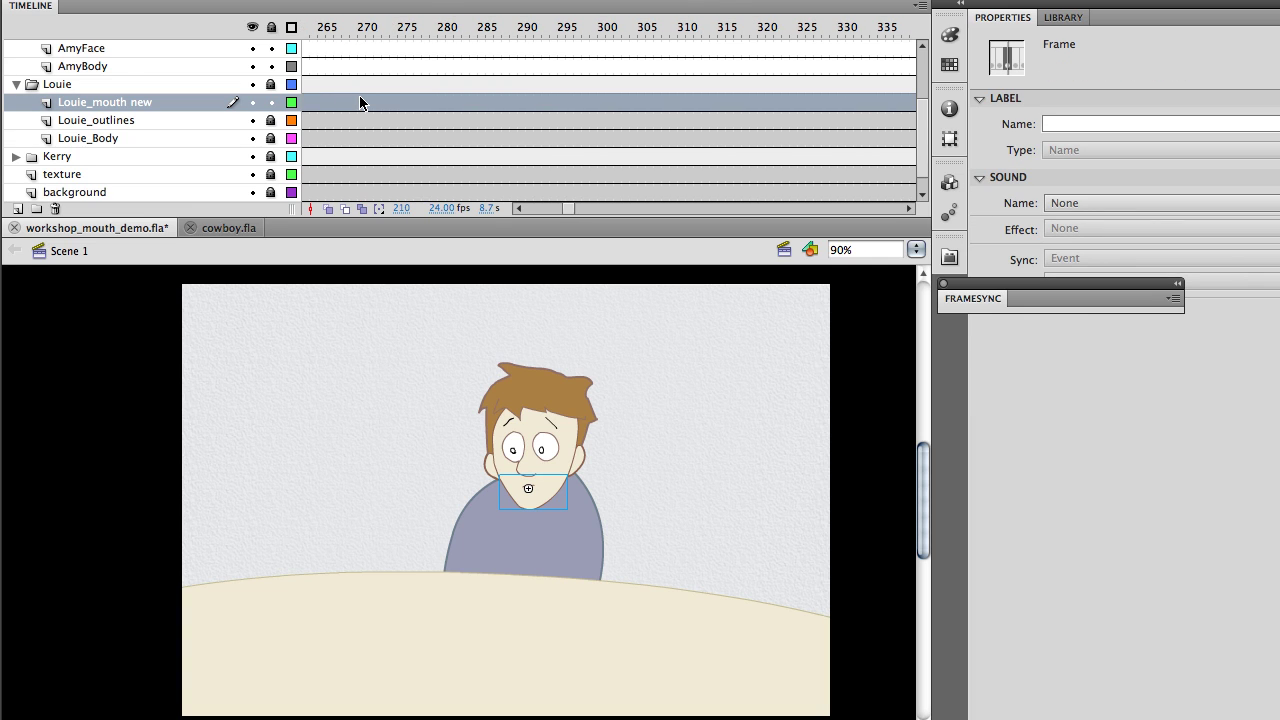
double_click(535, 488)
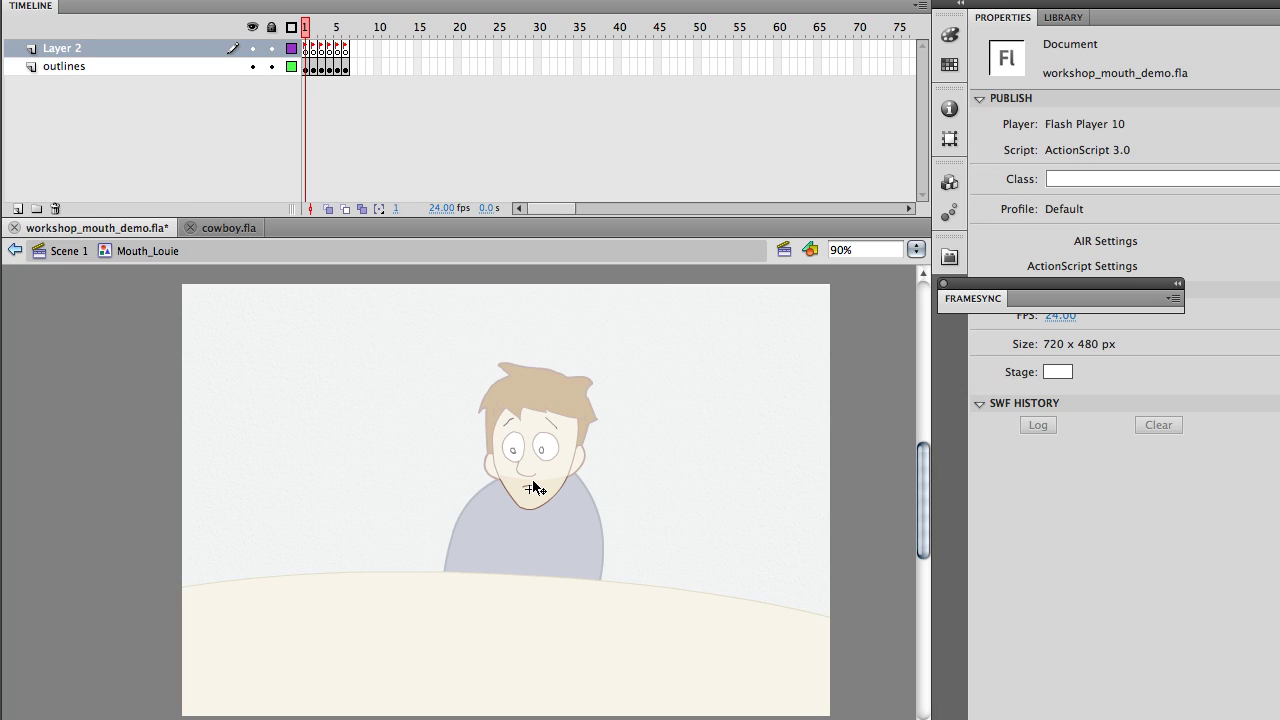
mouse_move(310, 27)
left_mouse_down()
mouse_move(347, 27)
mouse_move(308, 29)
mouse_move(305, 44)
left_mouse_up()
left_click(70, 252)
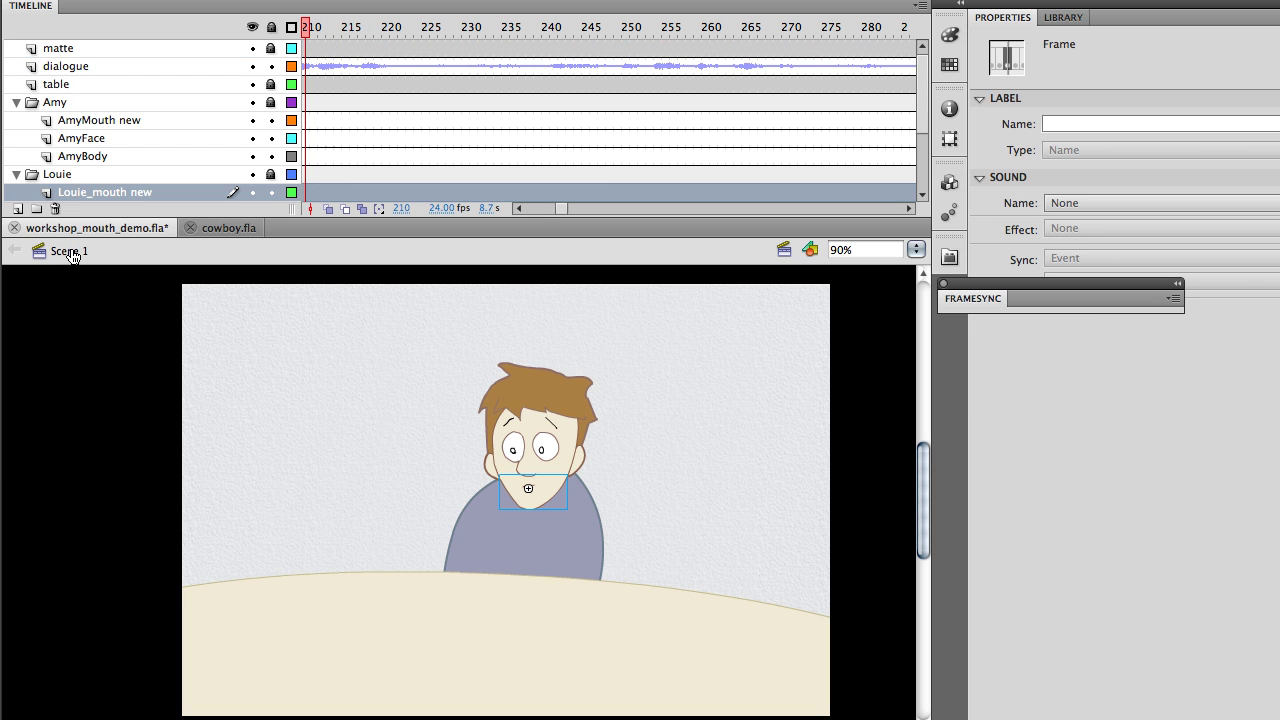
scroll(354, 133, "down", 2)
scroll(354, 133, "left", 3)
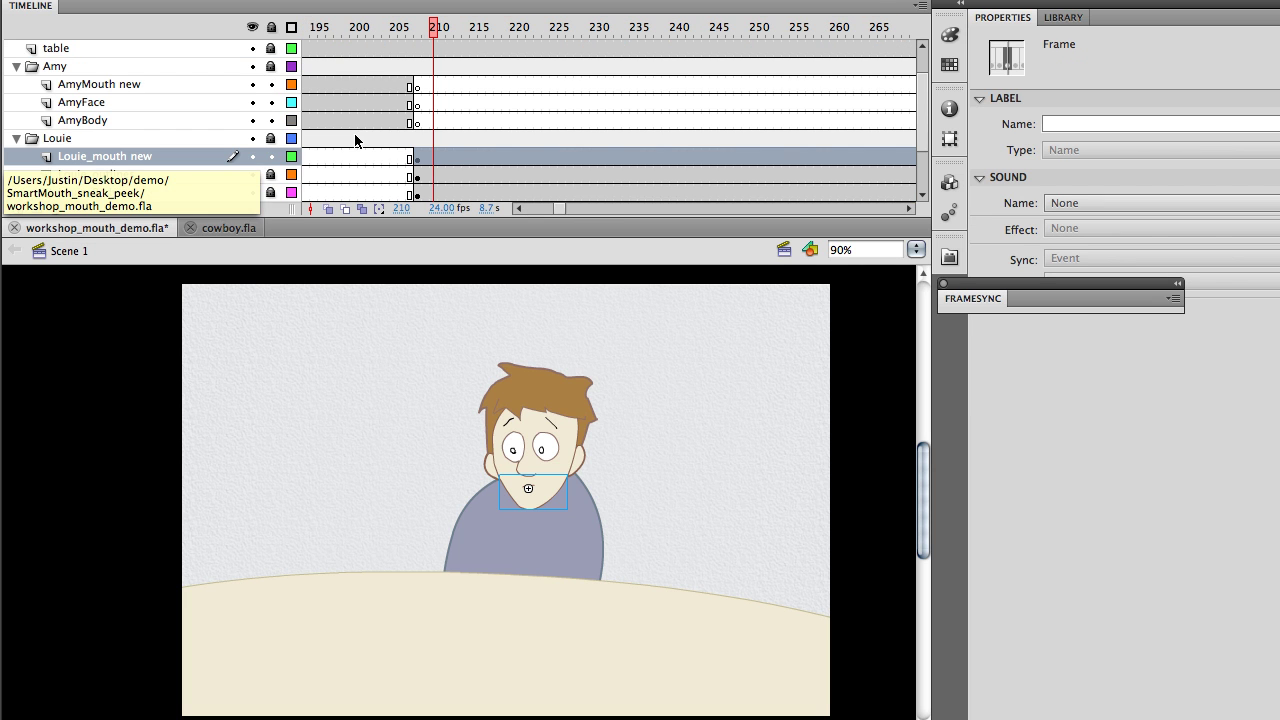
Step: Launch SmartMouth for Louie_mouth new, frames 208–396, in Labels mode
left_click(450, 0)
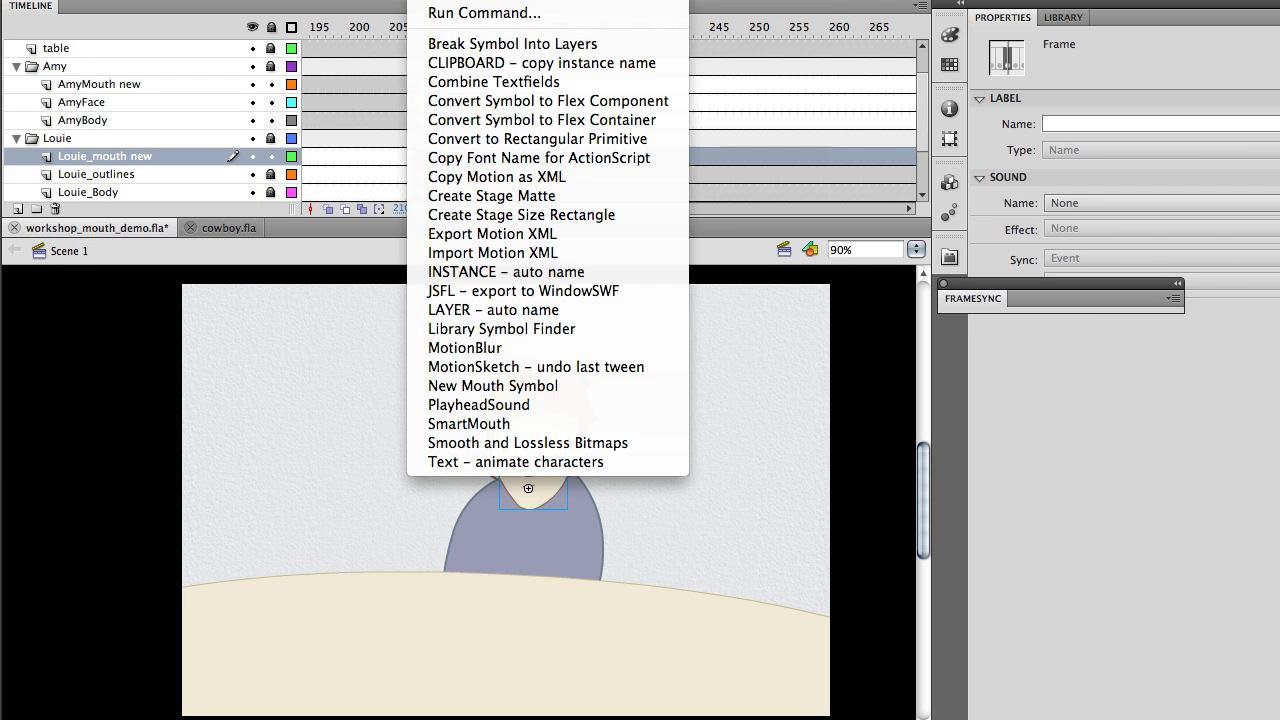
left_click(526, 421)
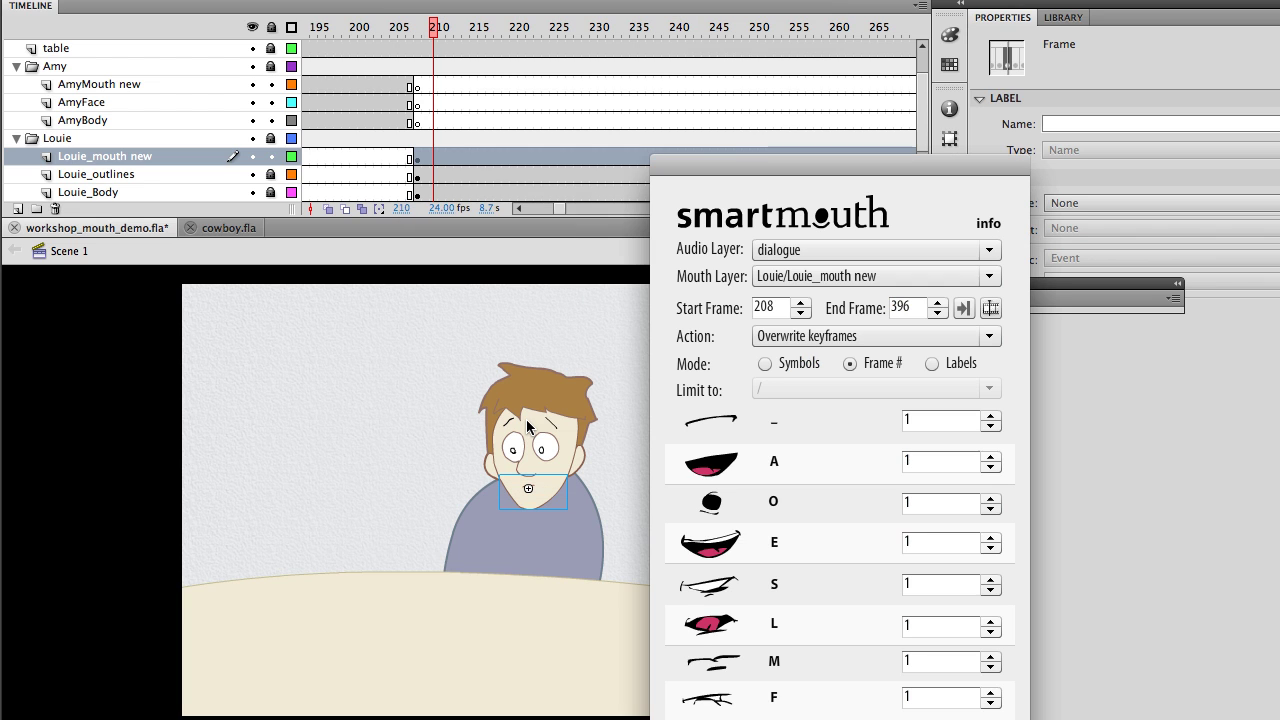
left_click_drag(757, 165, 704, 94)
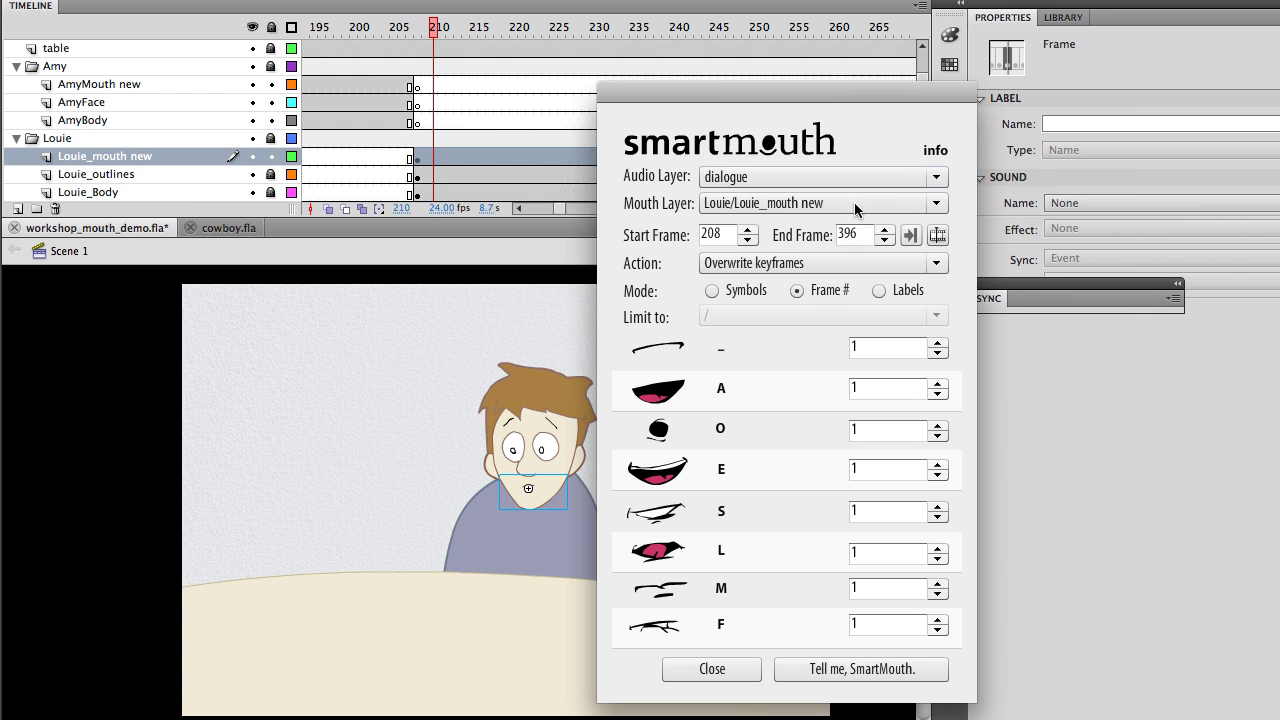
left_click(880, 290)
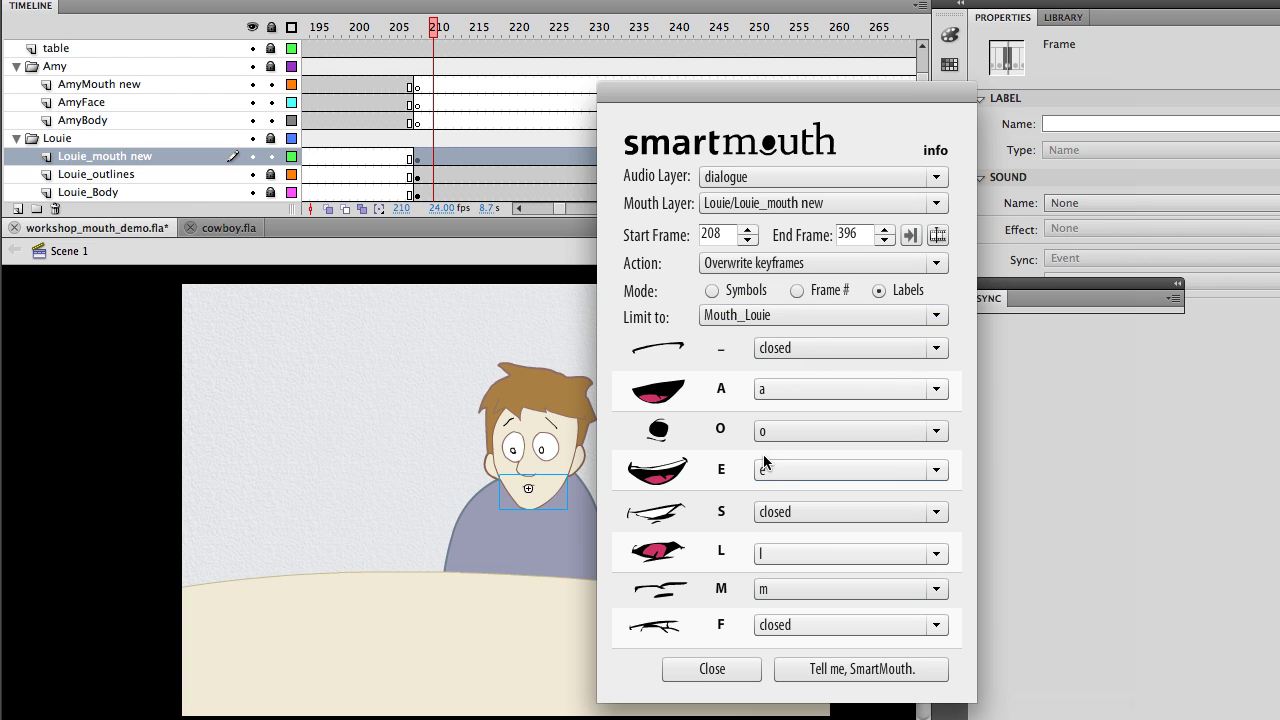
Step: Map the S and F sounds to the e mouth and generate Louie's lip-sync keyframes
left_click(841, 505)
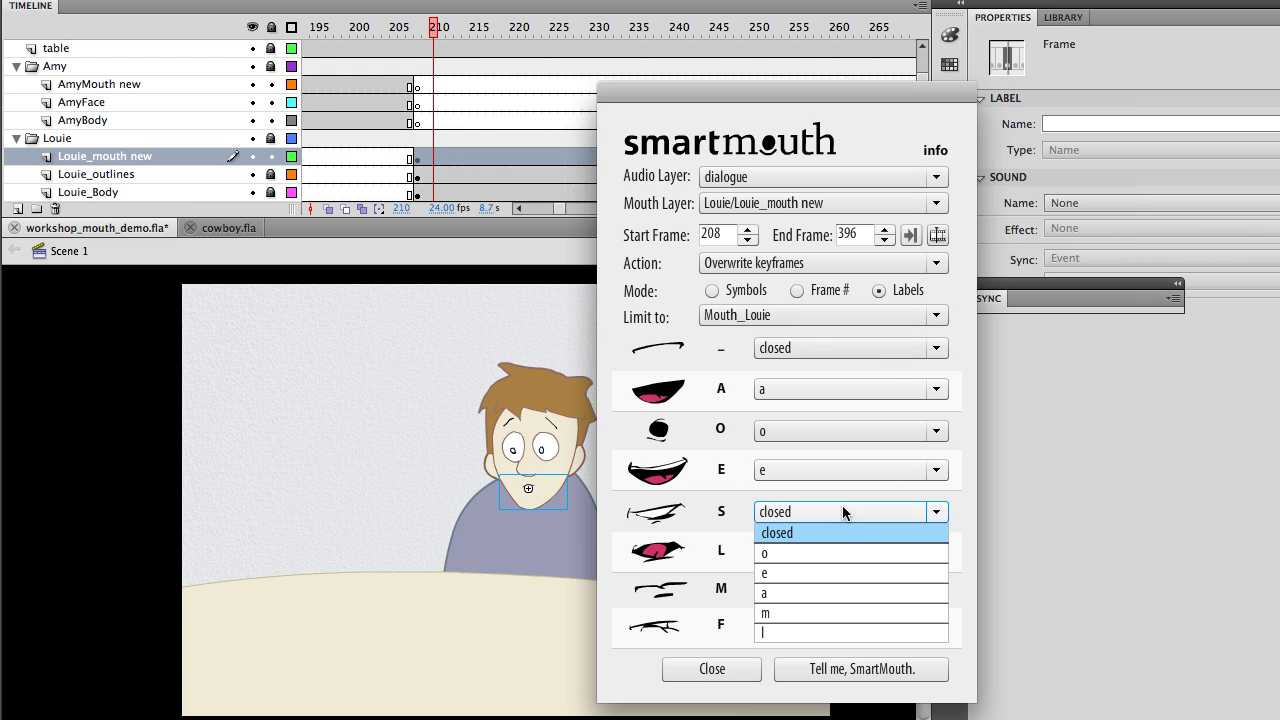
left_click(810, 574)
left_click(790, 626)
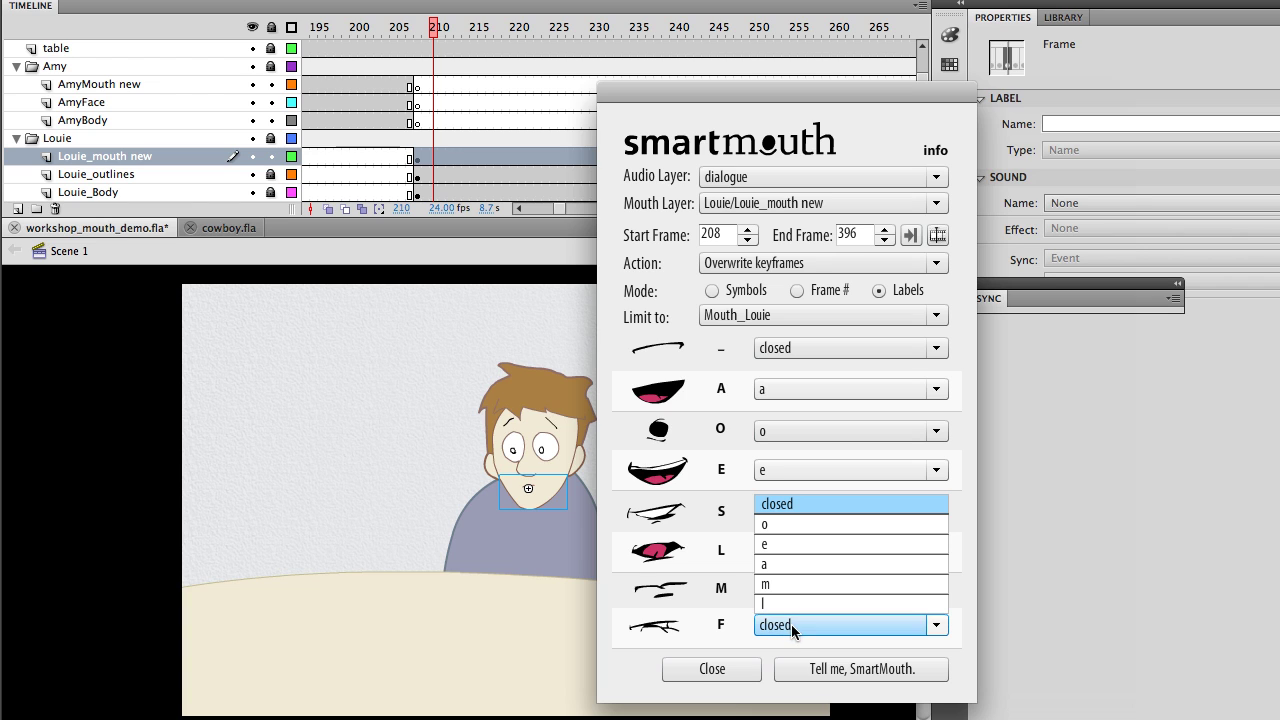
left_click(828, 544)
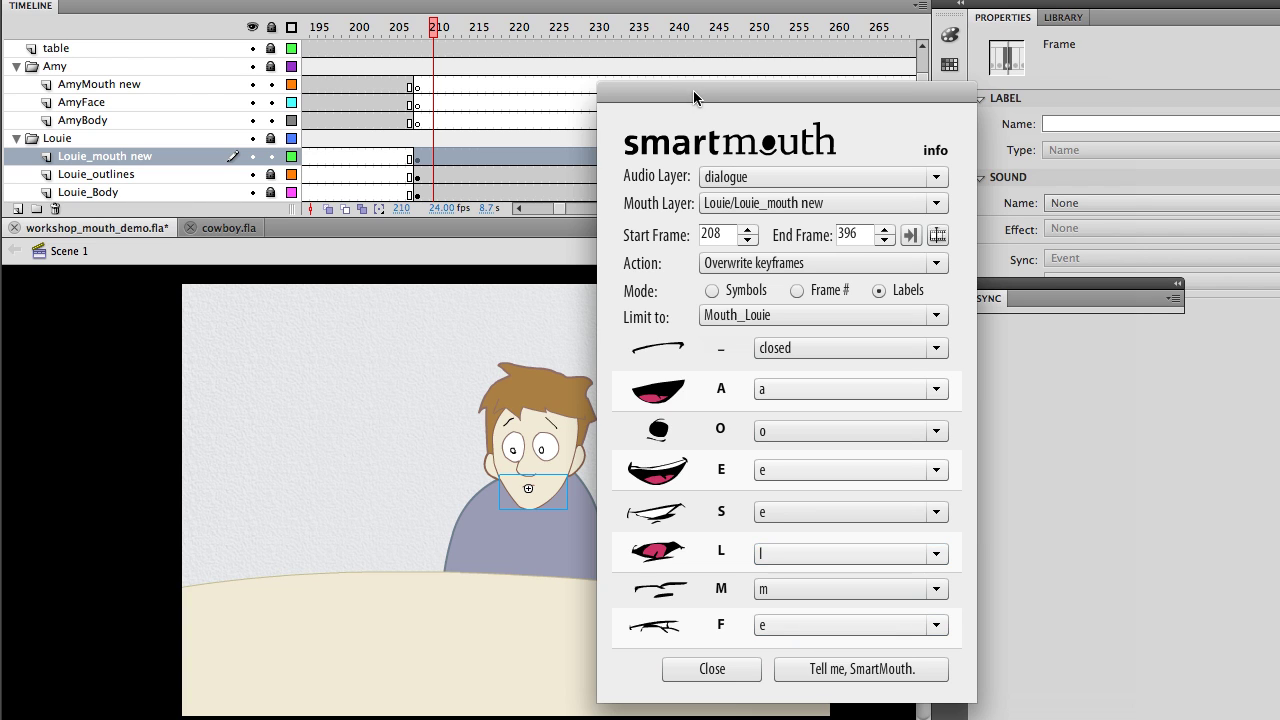
left_click_drag(684, 107, 665, 60)
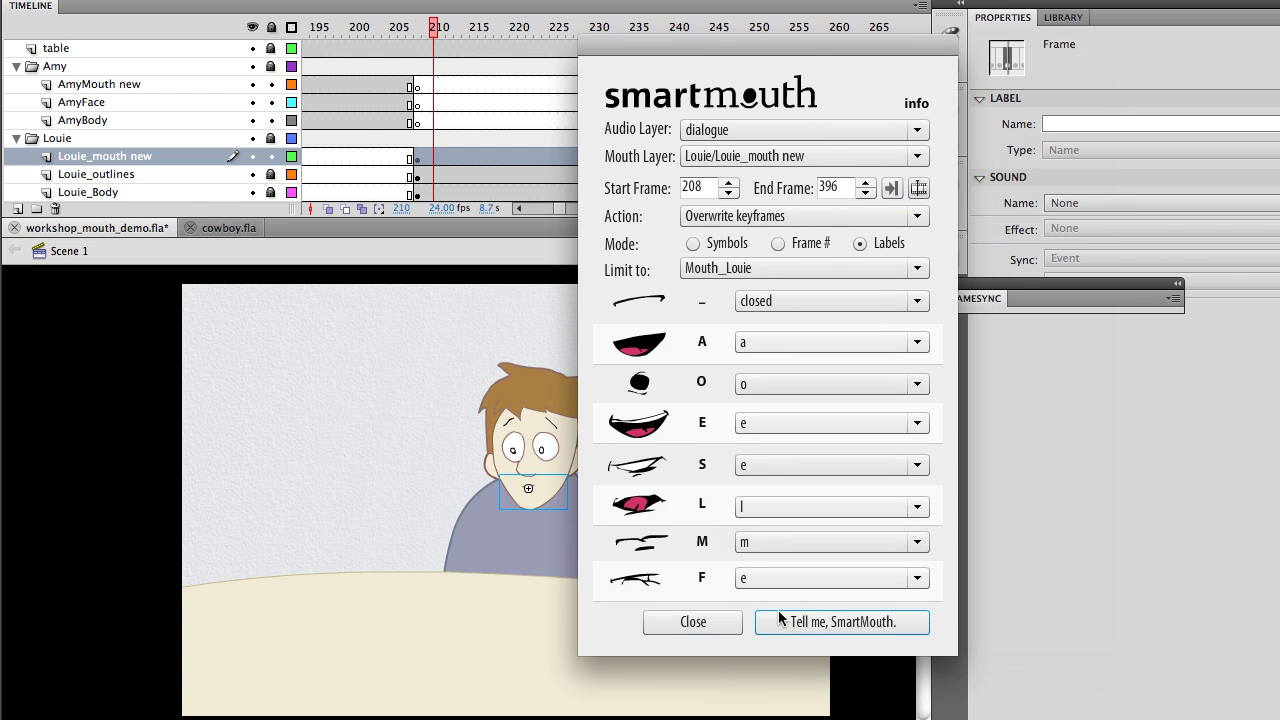
left_click(918, 577)
left_click(918, 577)
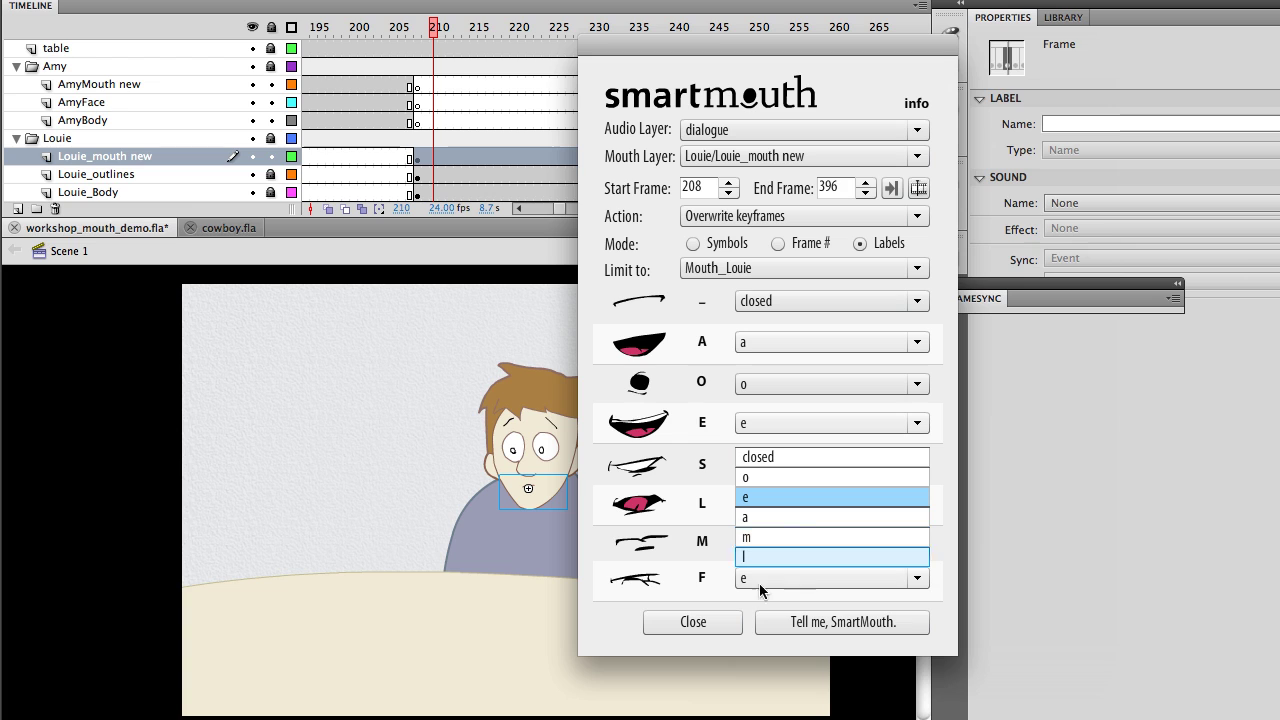
left_click(706, 585)
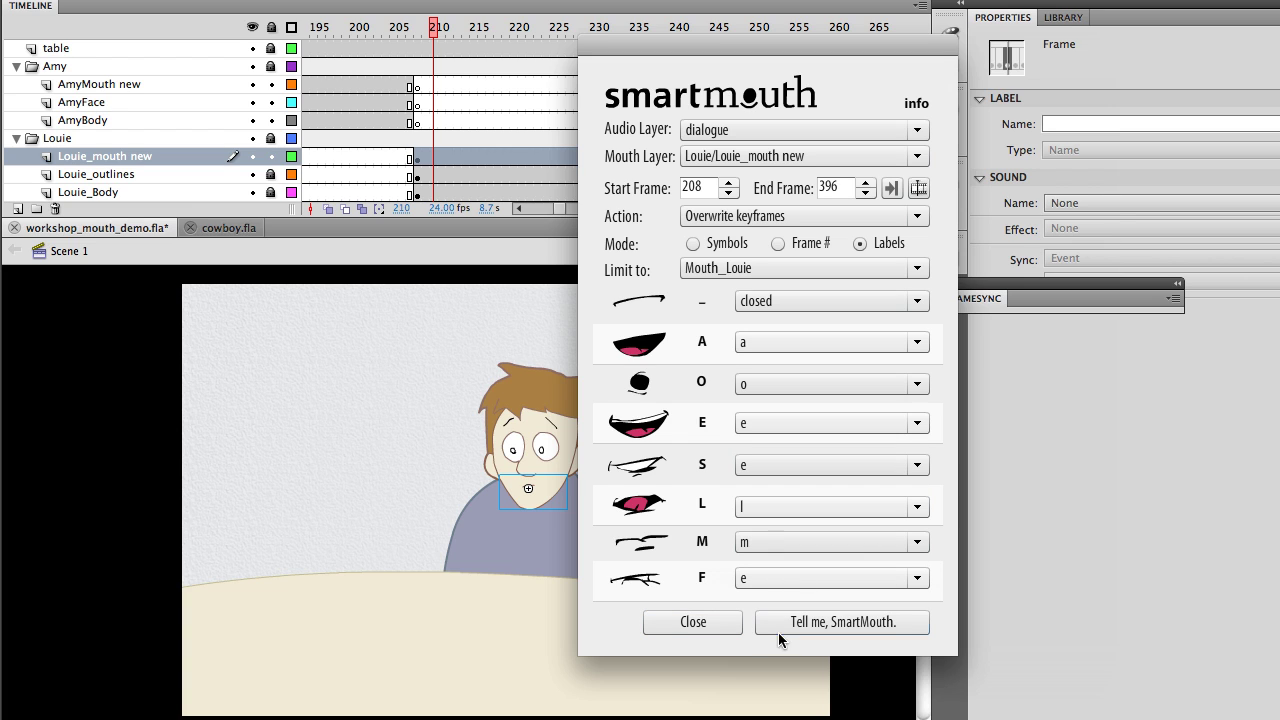
left_click(808, 622)
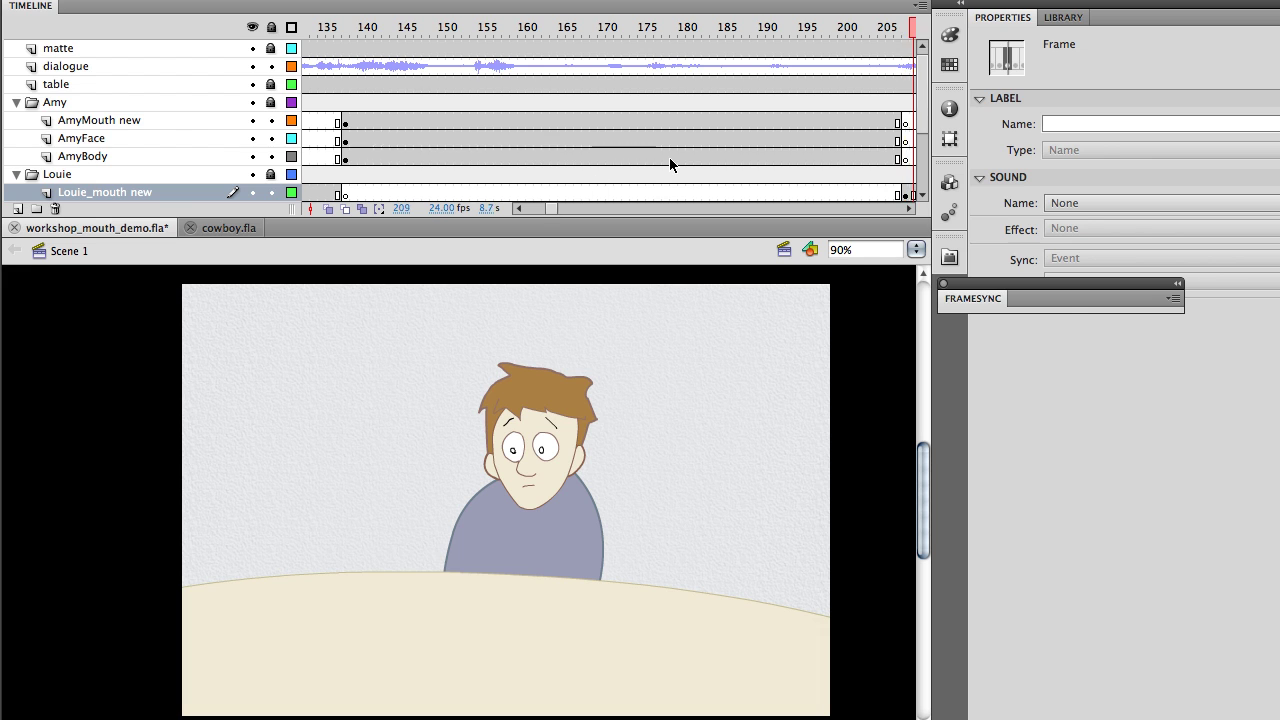
Step: Play and scrub Louie's section around frame 388 to check his generated mouth shapes
key("Return")
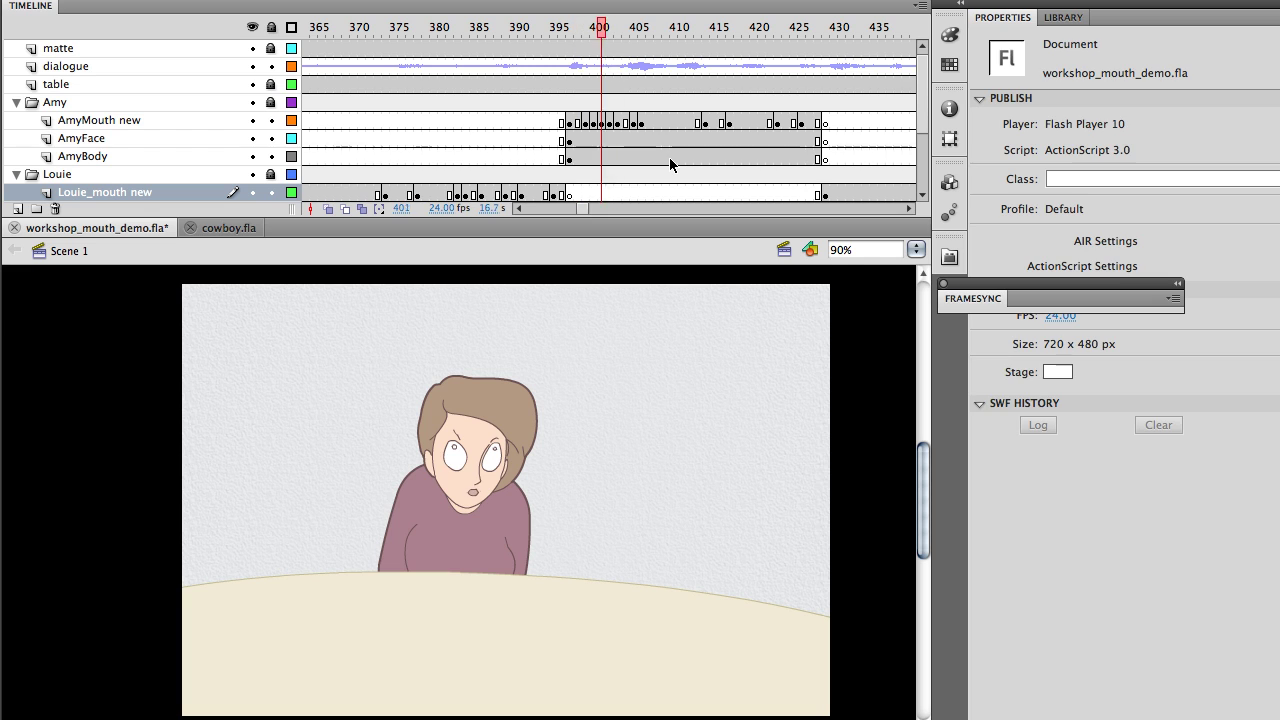
left_click(669, 157)
left_click_drag(670, 36, 583, 107)
scroll(660, 150, "down", 2)
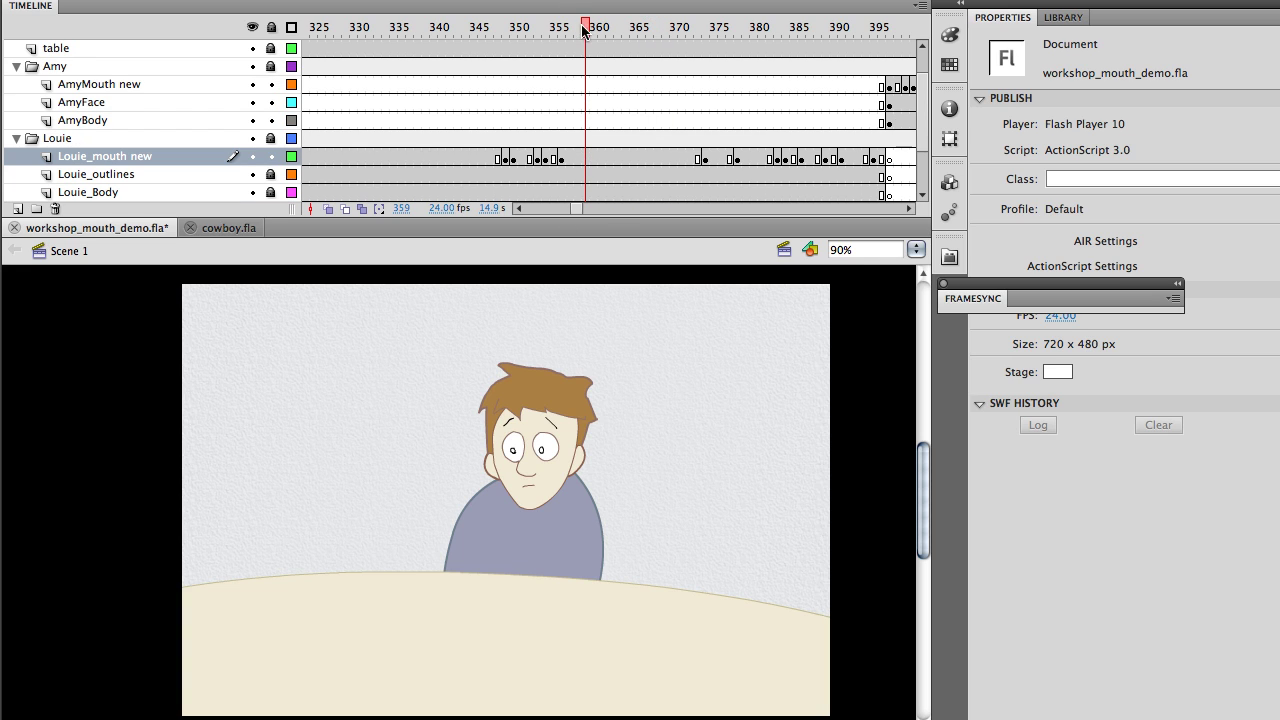
left_click_drag(582, 30, 627, 38)
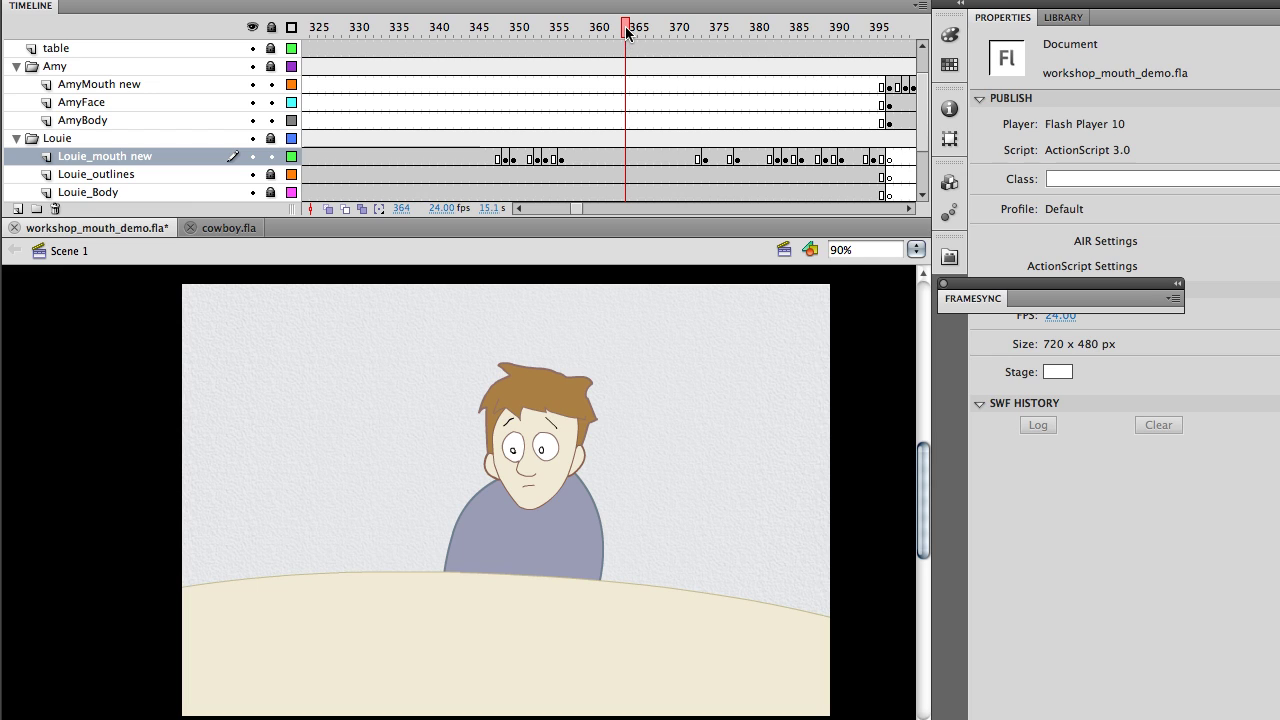
left_click_drag(626, 32, 617, 103)
key("Return")
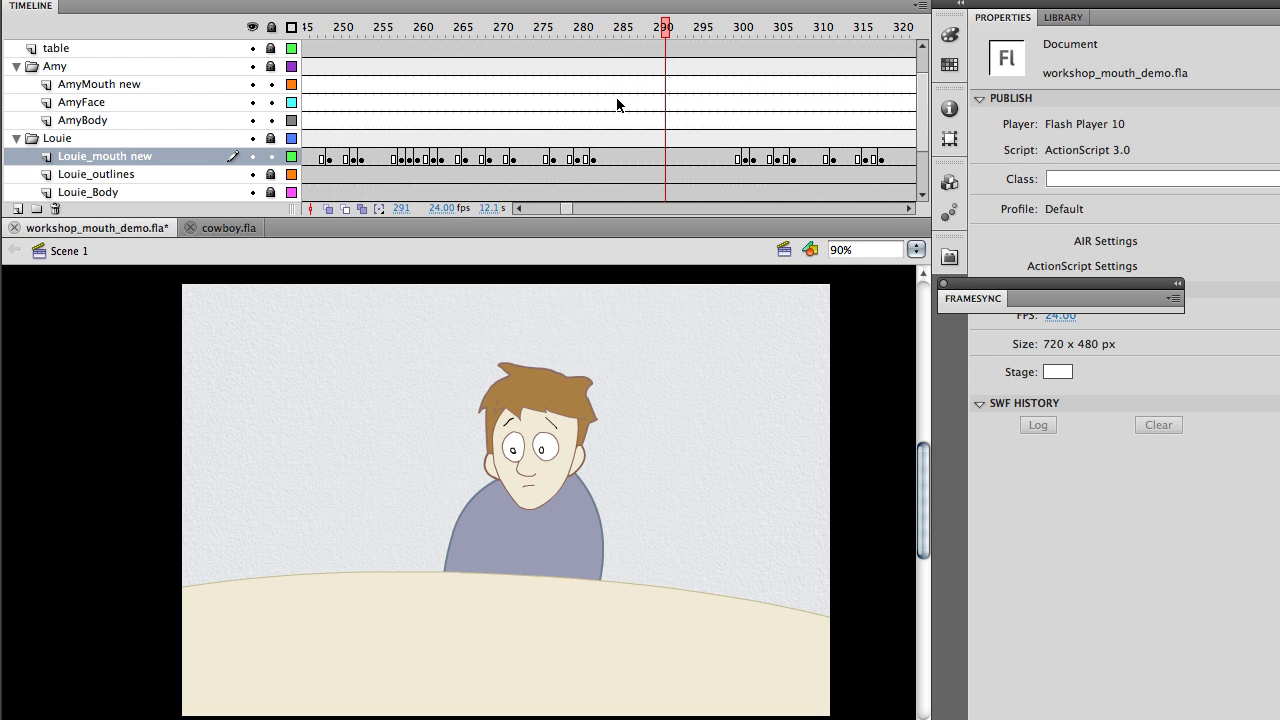
Step: Switch to cowboy.fla, play it from frame 1, and select all frames of the mouths layer
left_click(226, 230)
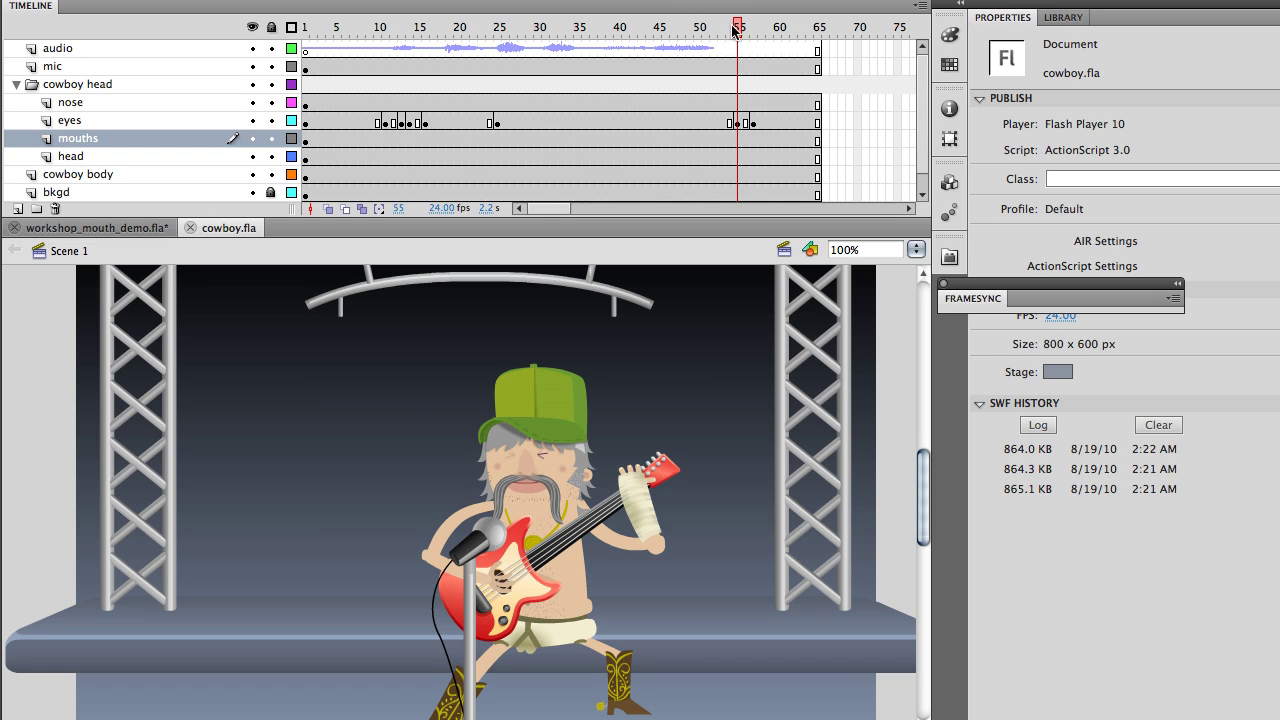
left_click_drag(739, 31, 302, 97)
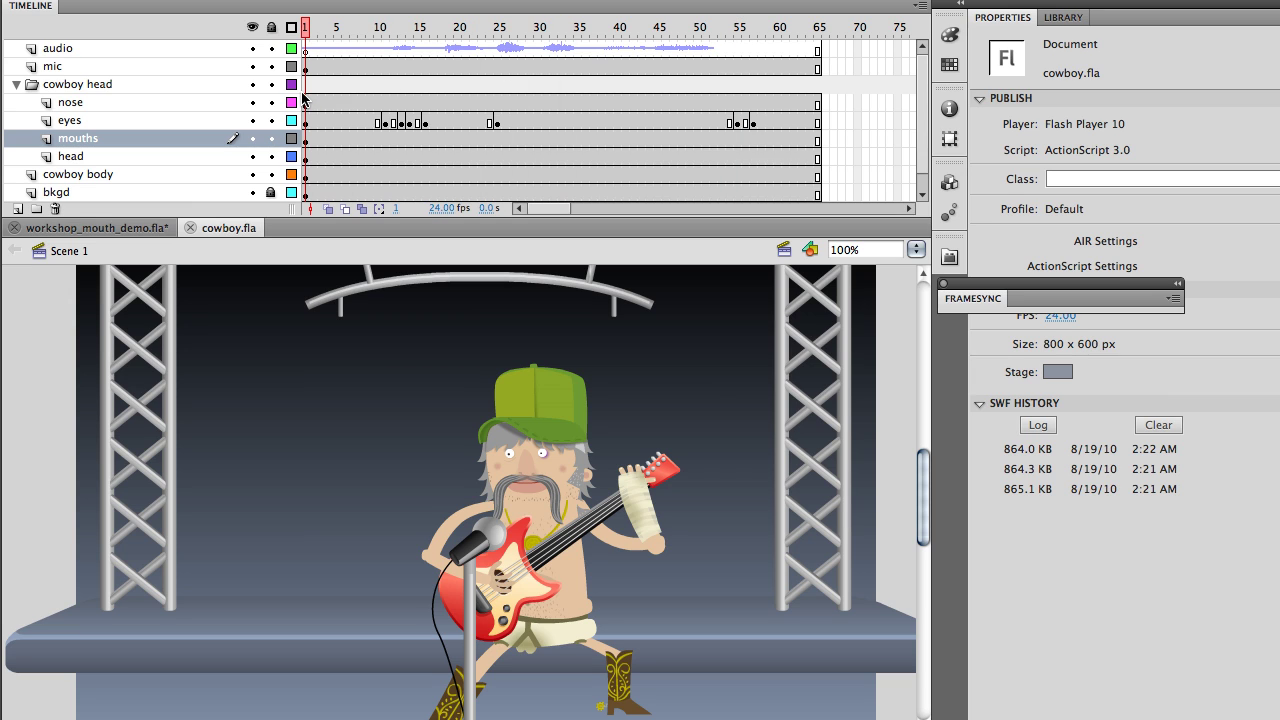
key("Return")
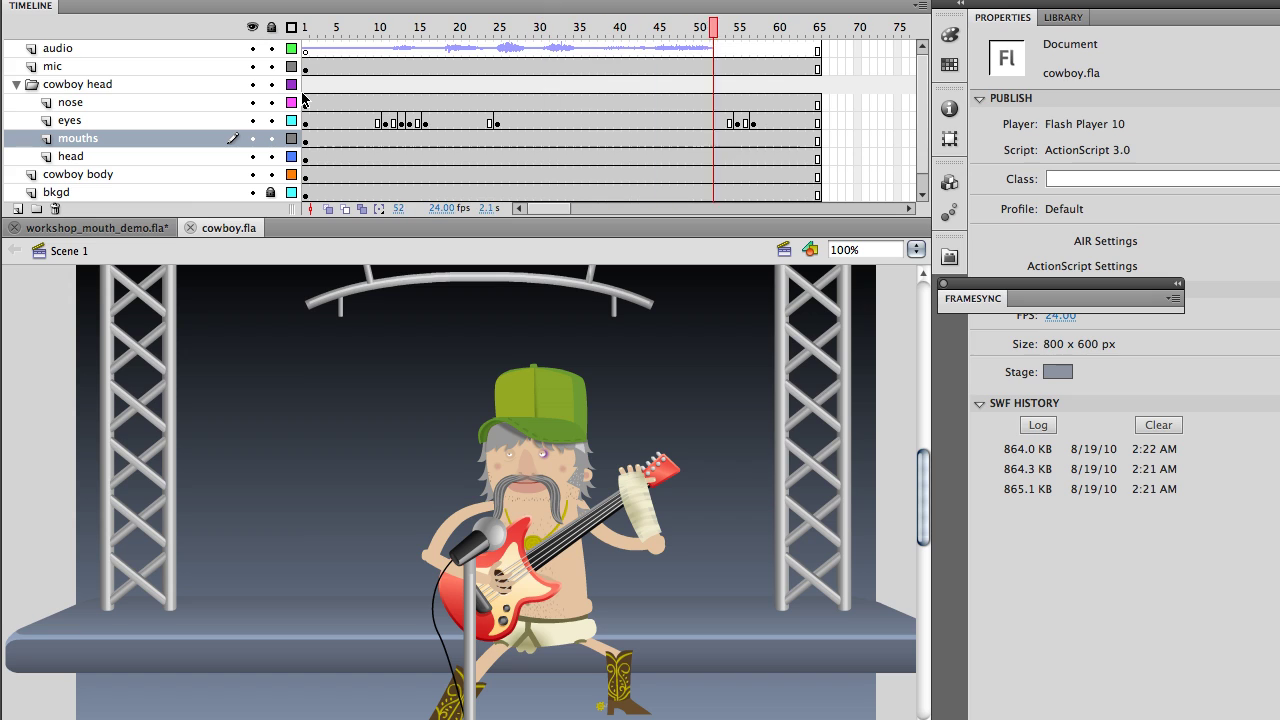
left_click(309, 143)
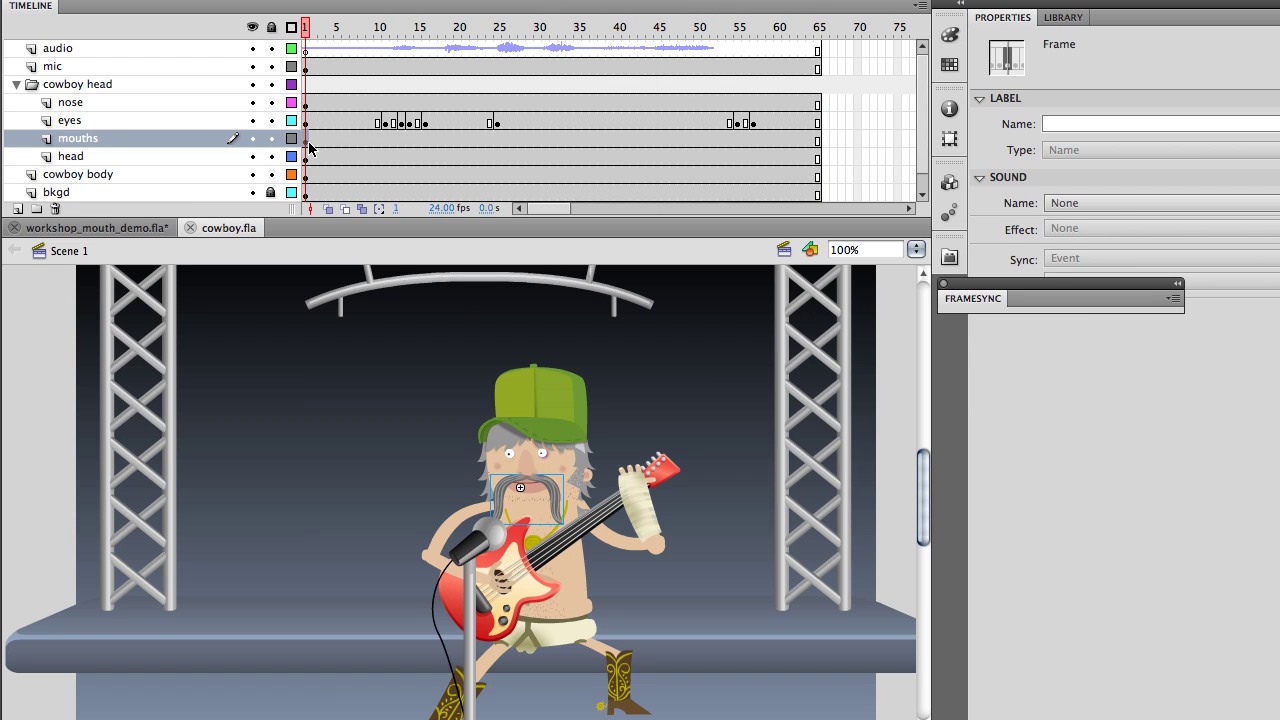
double_click(309, 147)
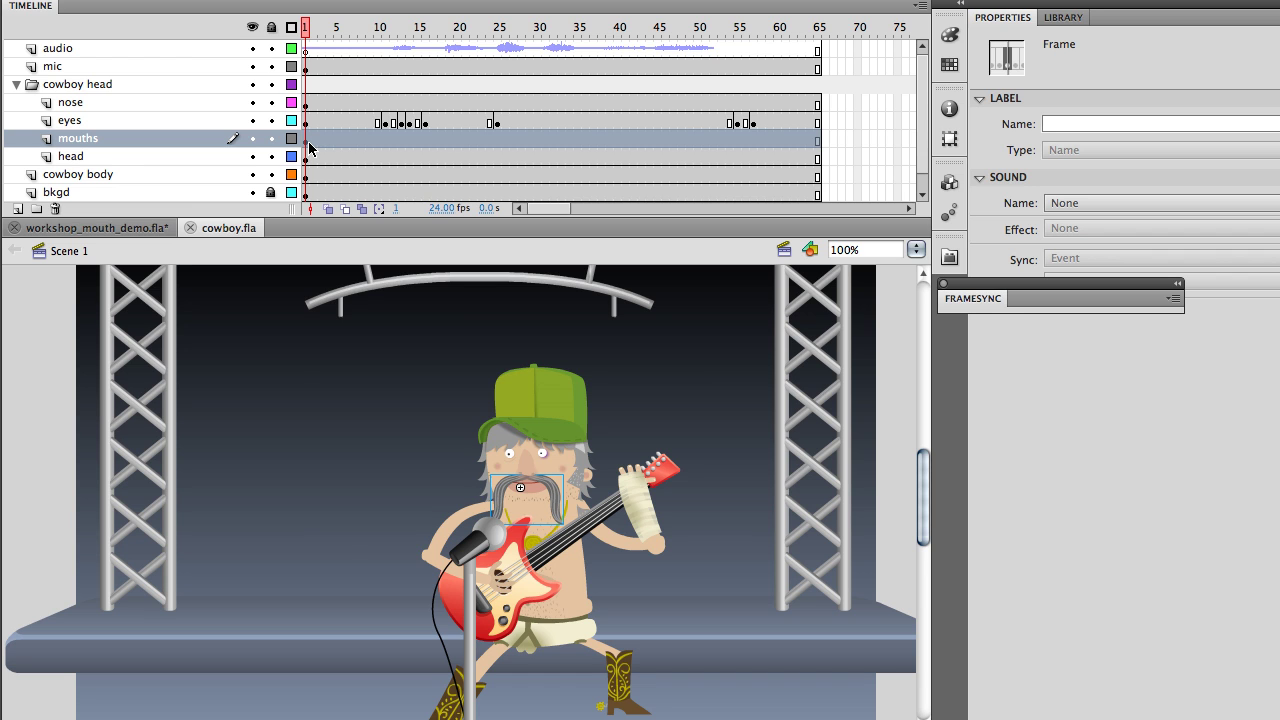
left_click(440, 0)
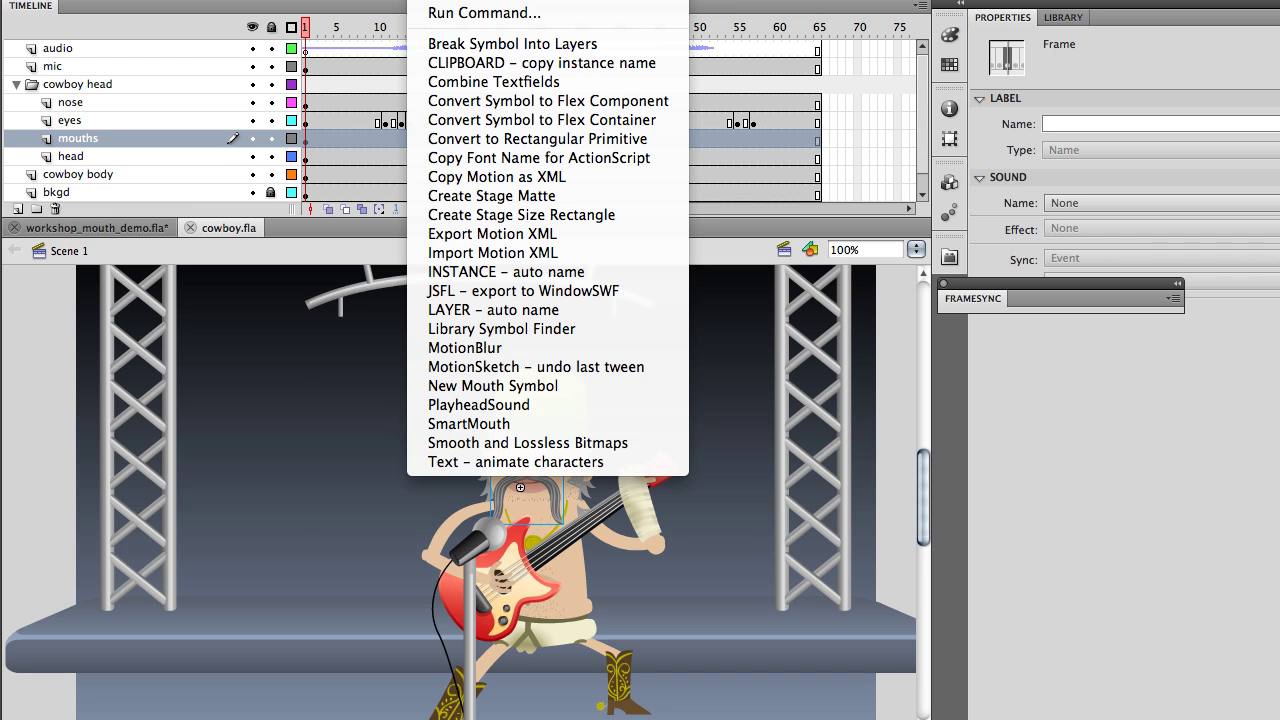
key("Escape")
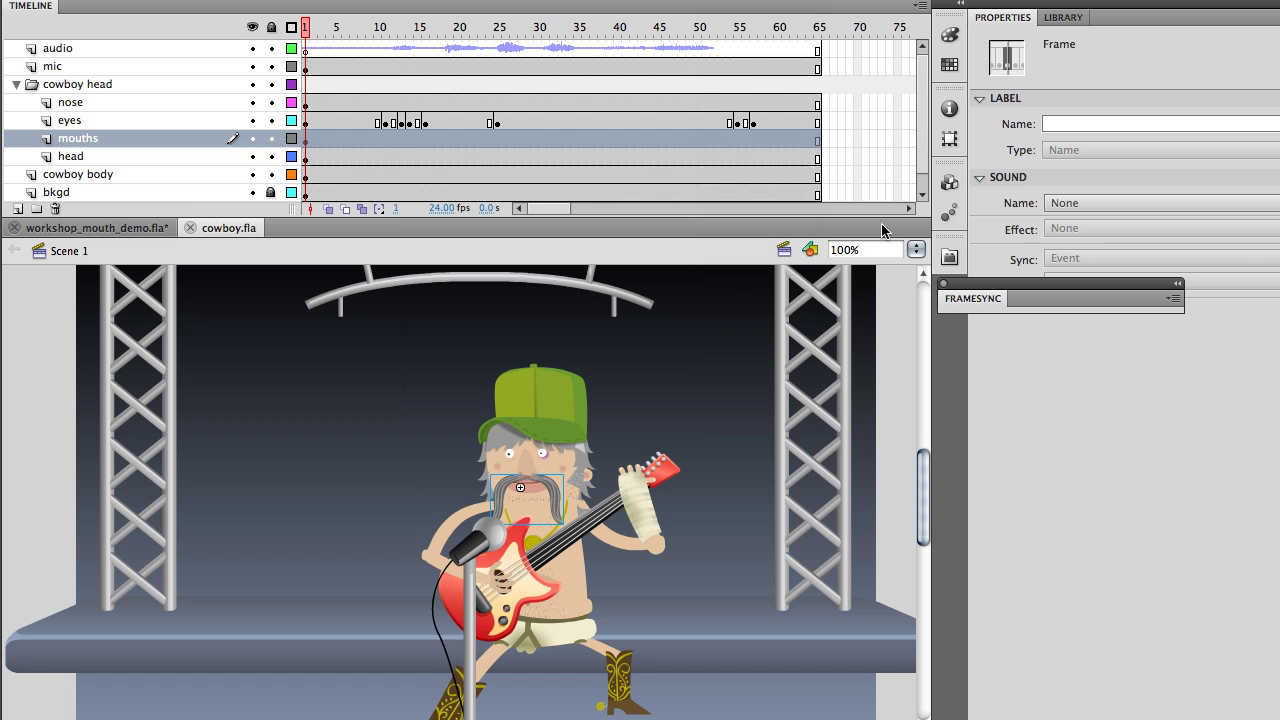
left_click(1019, 300)
left_click_drag(1021, 281, 839, 238)
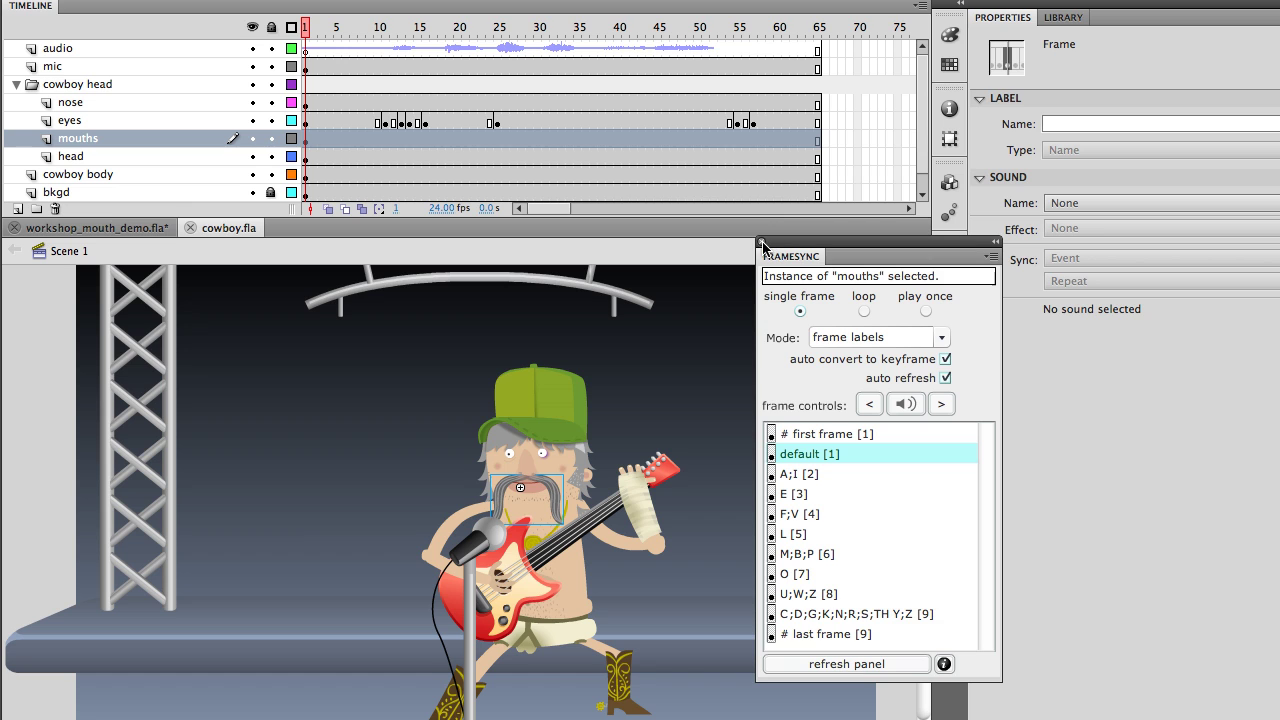
double_click(858, 259)
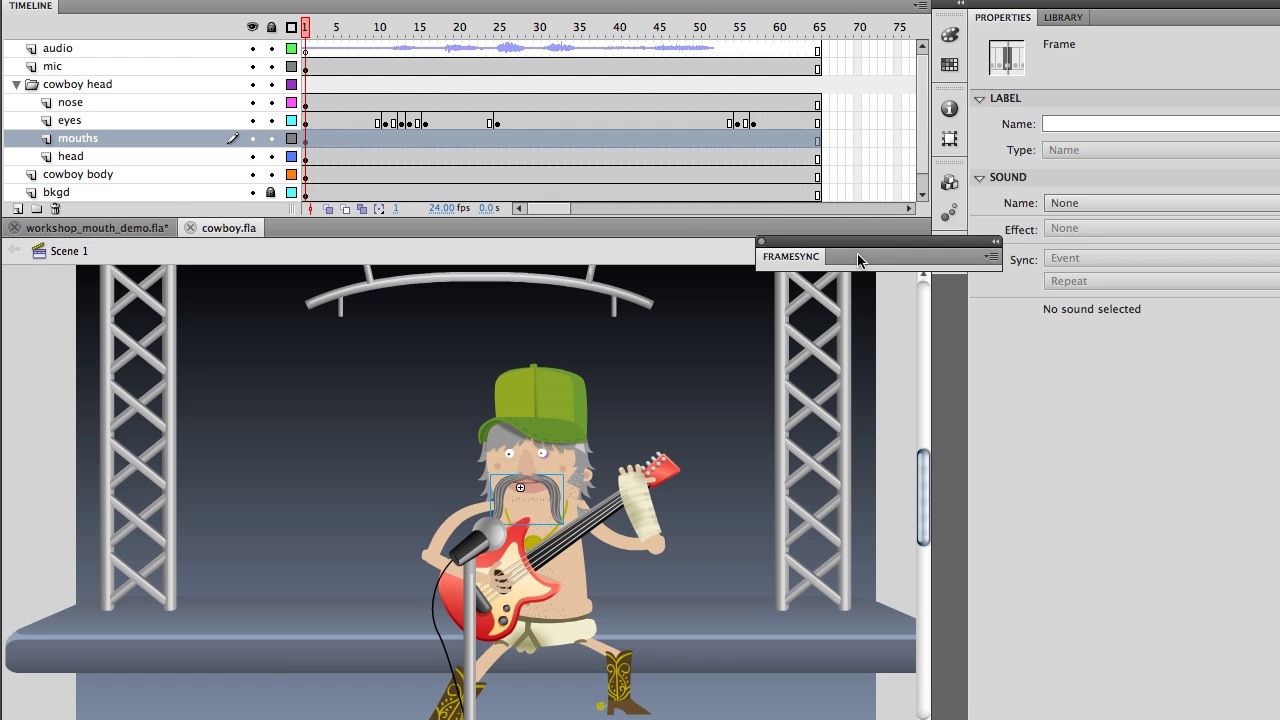
left_click(440, 0)
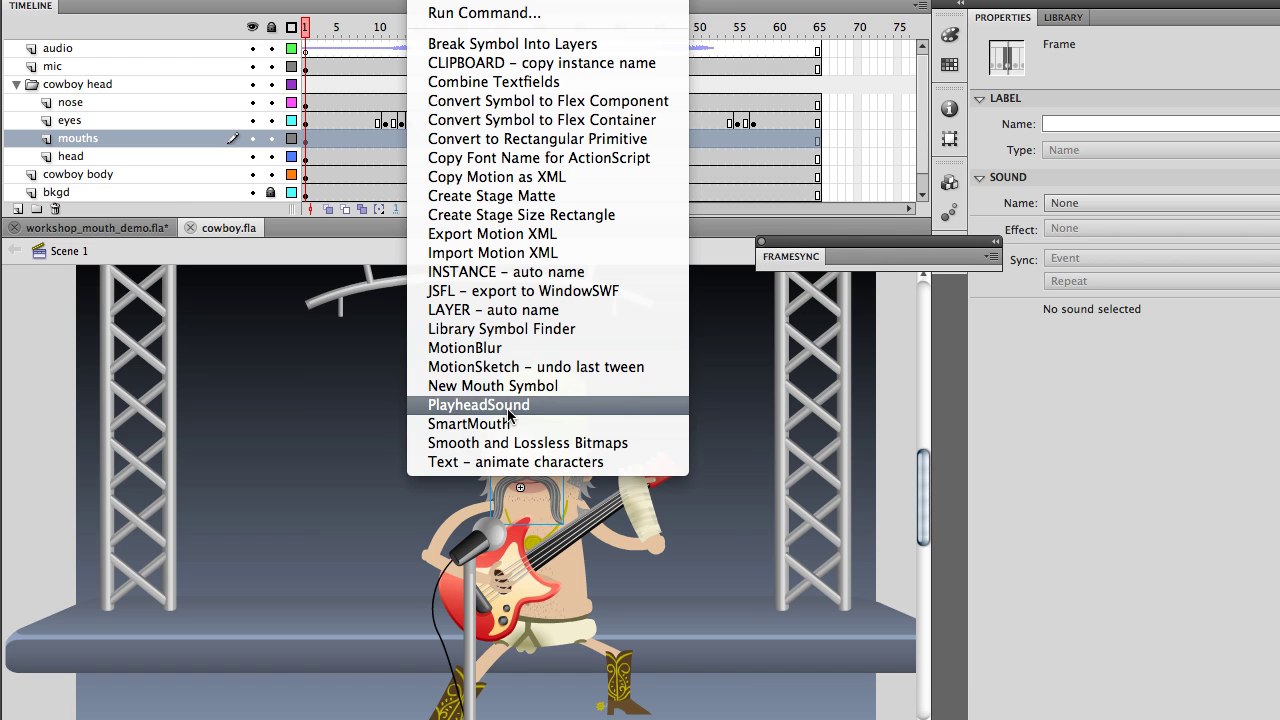
Step: Run SmartMouth in Labels mode on the cowboy's mouths layer, generating keyframes across frames 1–64
left_click(478, 423)
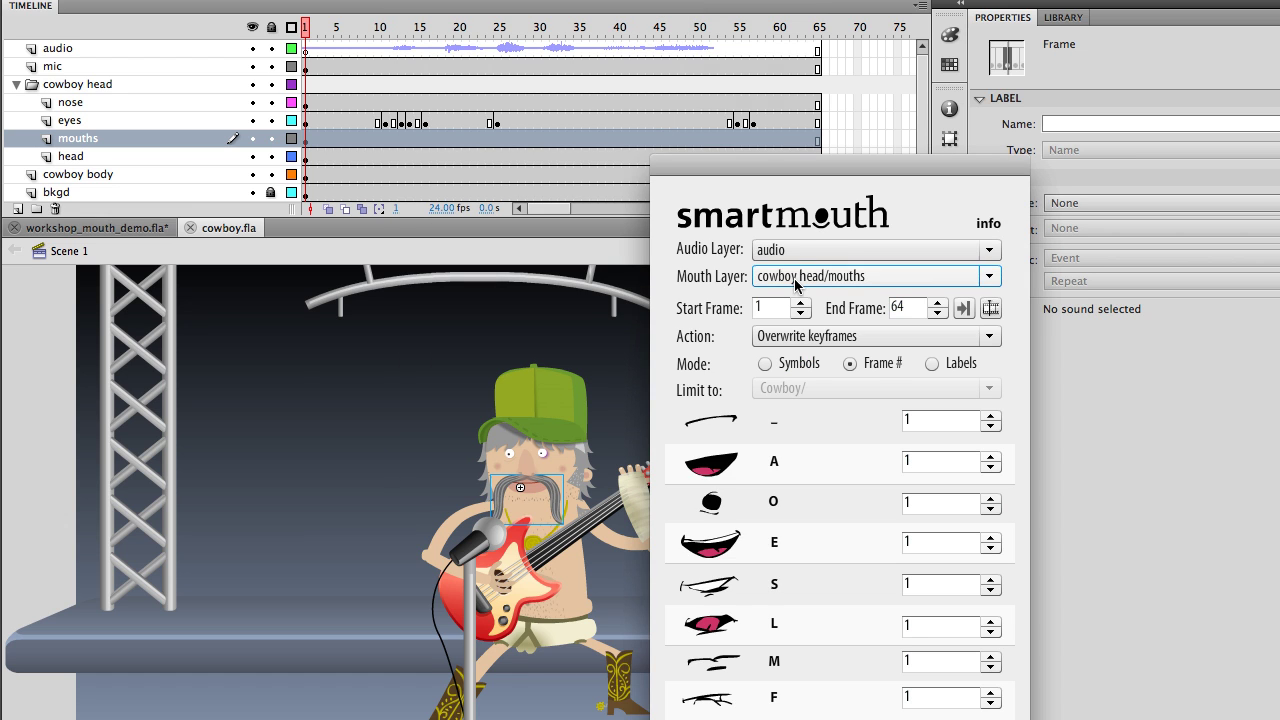
left_click_drag(811, 181, 706, 93)
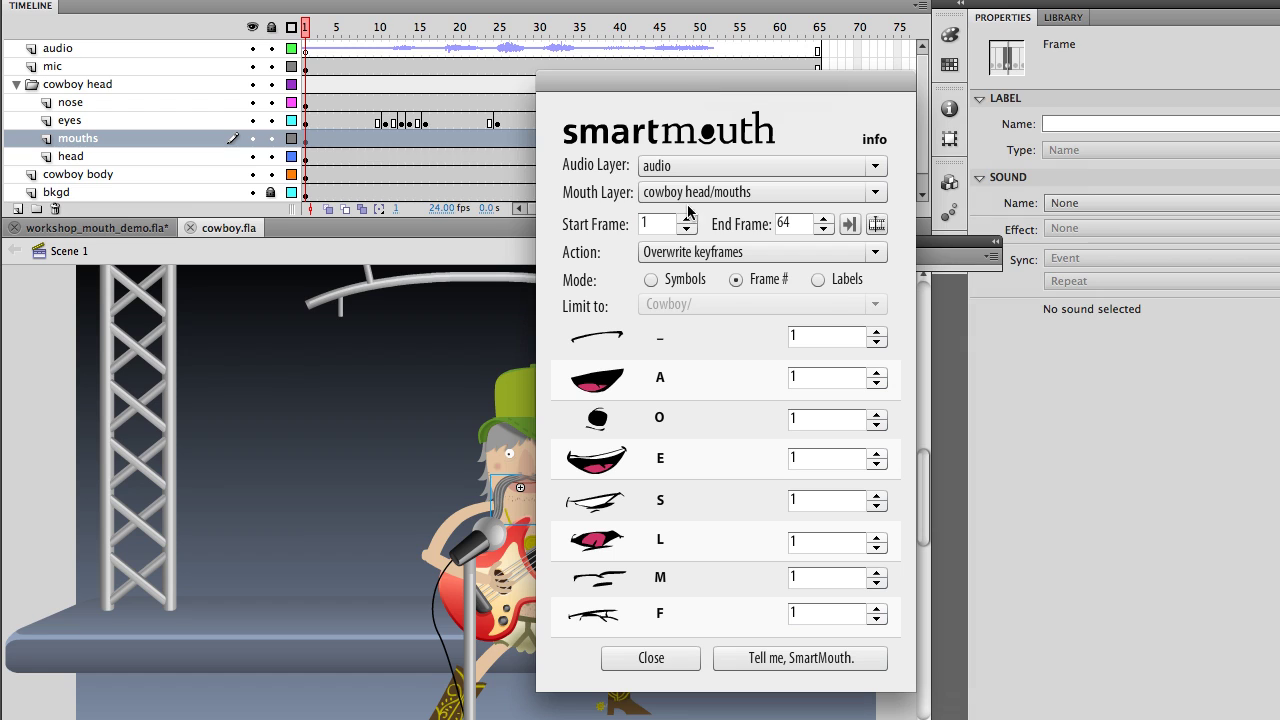
left_click(818, 280)
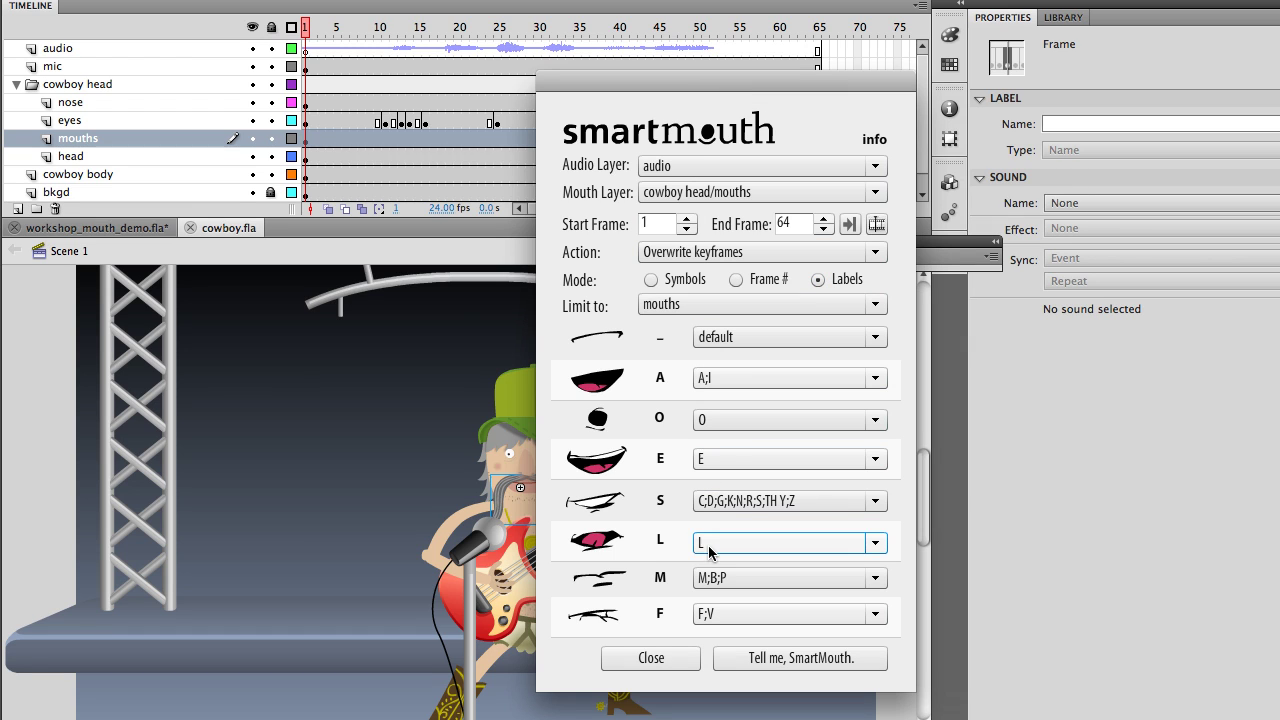
left_click(776, 658)
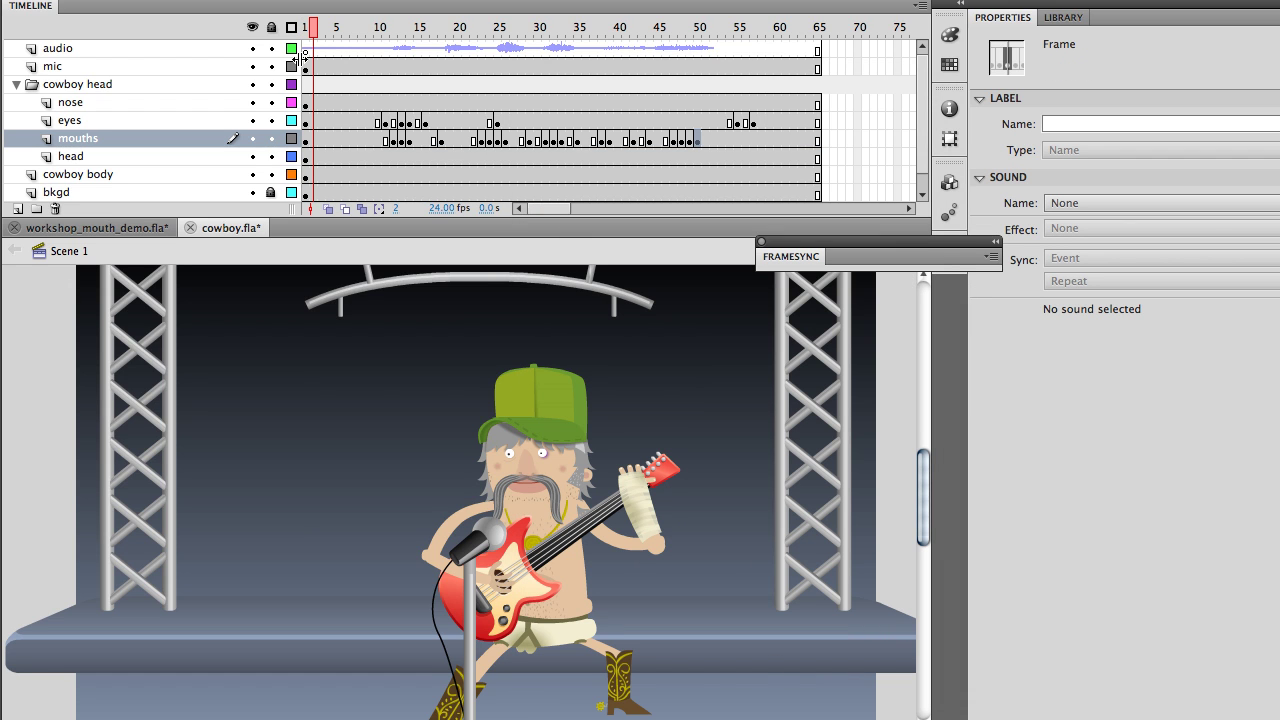
Step: Play back the cowboy's lip sync, then list FrameSync mouth labels for frame 12's O [7] mouth
left_click_drag(316, 31, 303, 31)
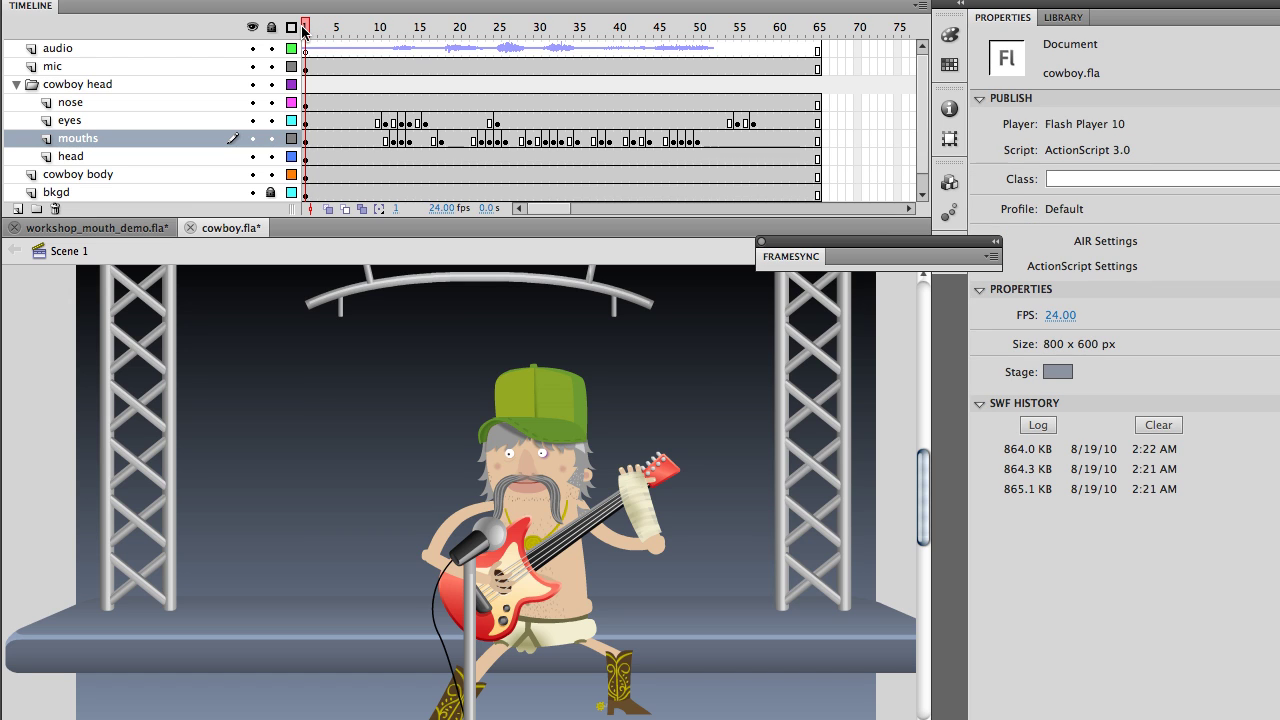
key("Return")
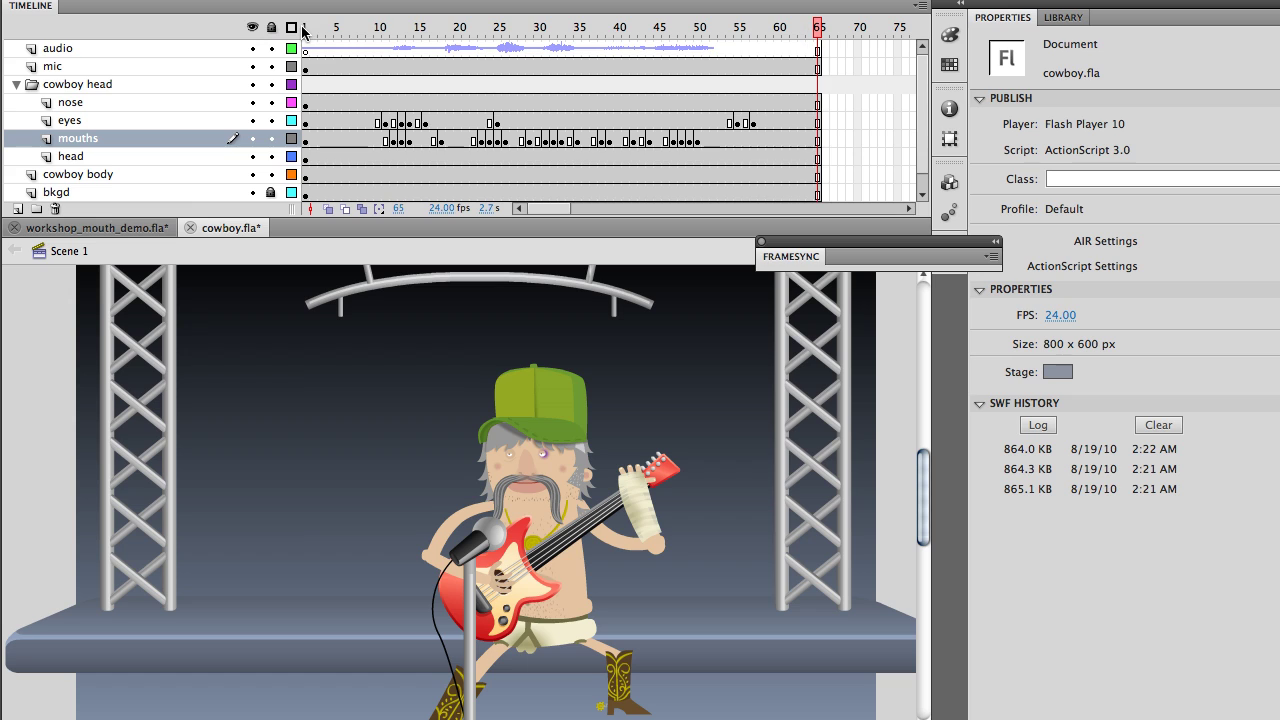
left_click(400, 141)
left_click(396, 141)
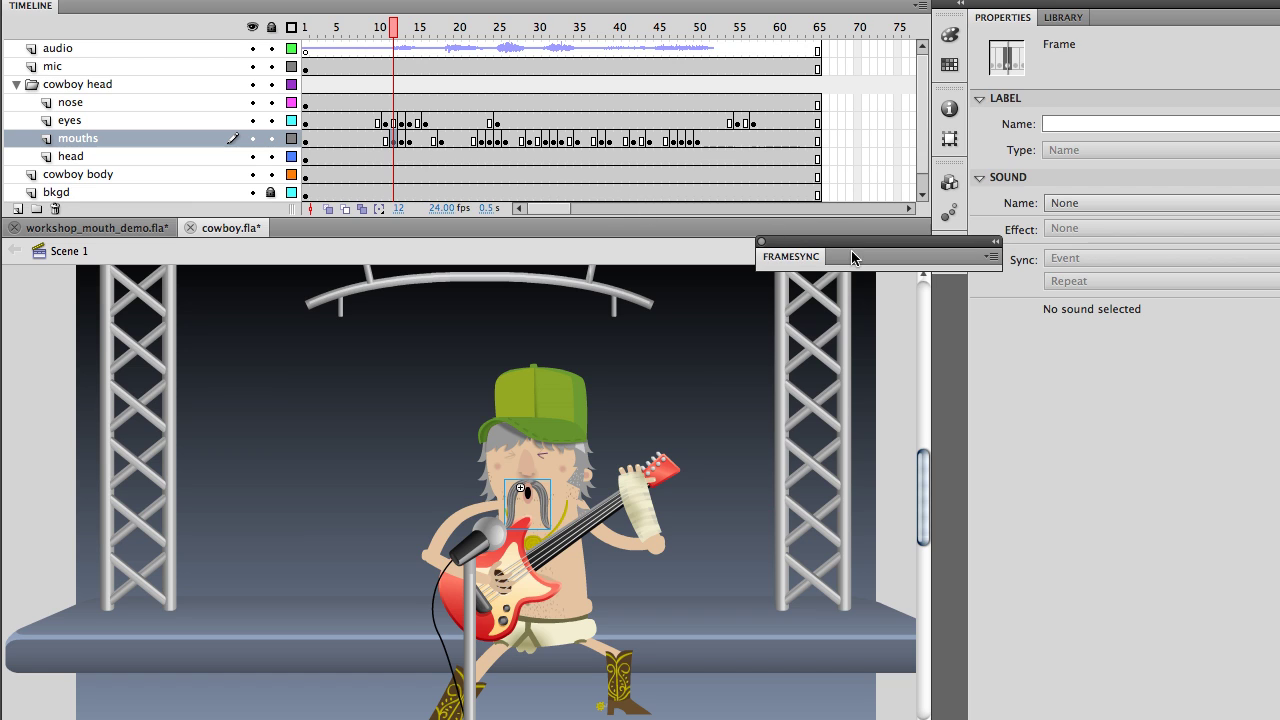
left_click(852, 268)
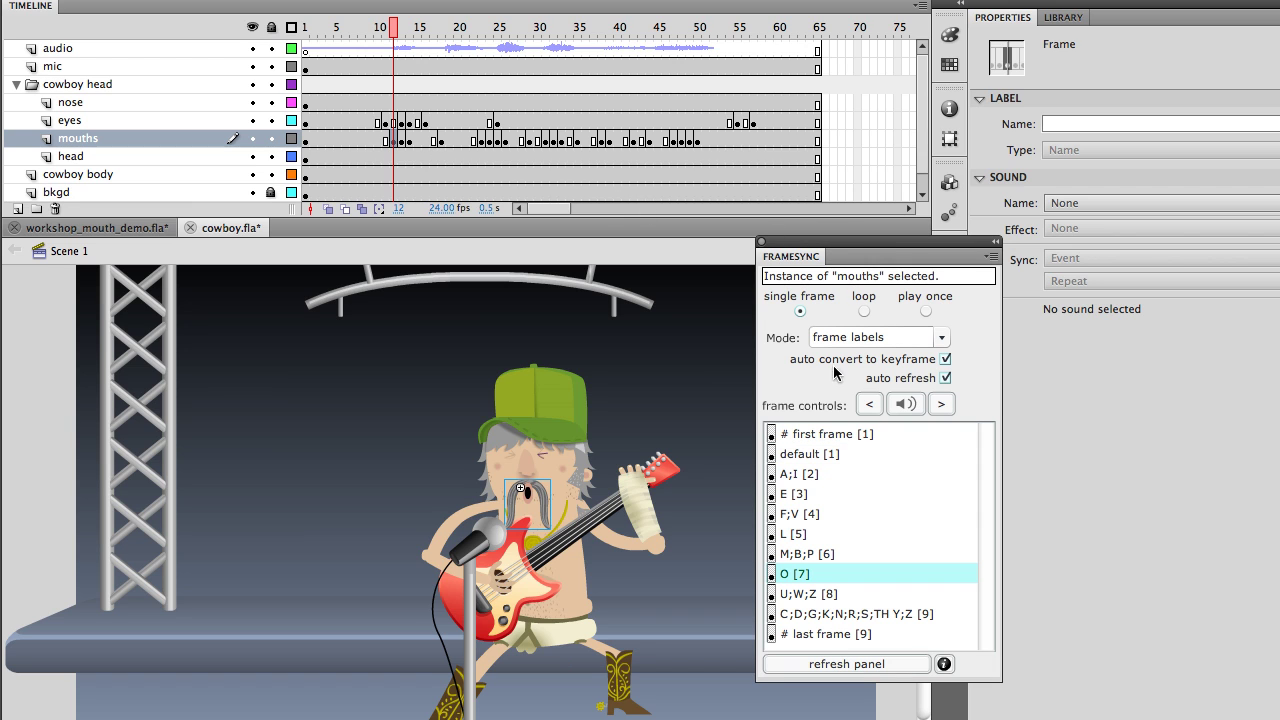
Step: Change the cowboy's mouths at frames 12 and 23 to E [3], checking playback, then close FrameSync
left_click(831, 499)
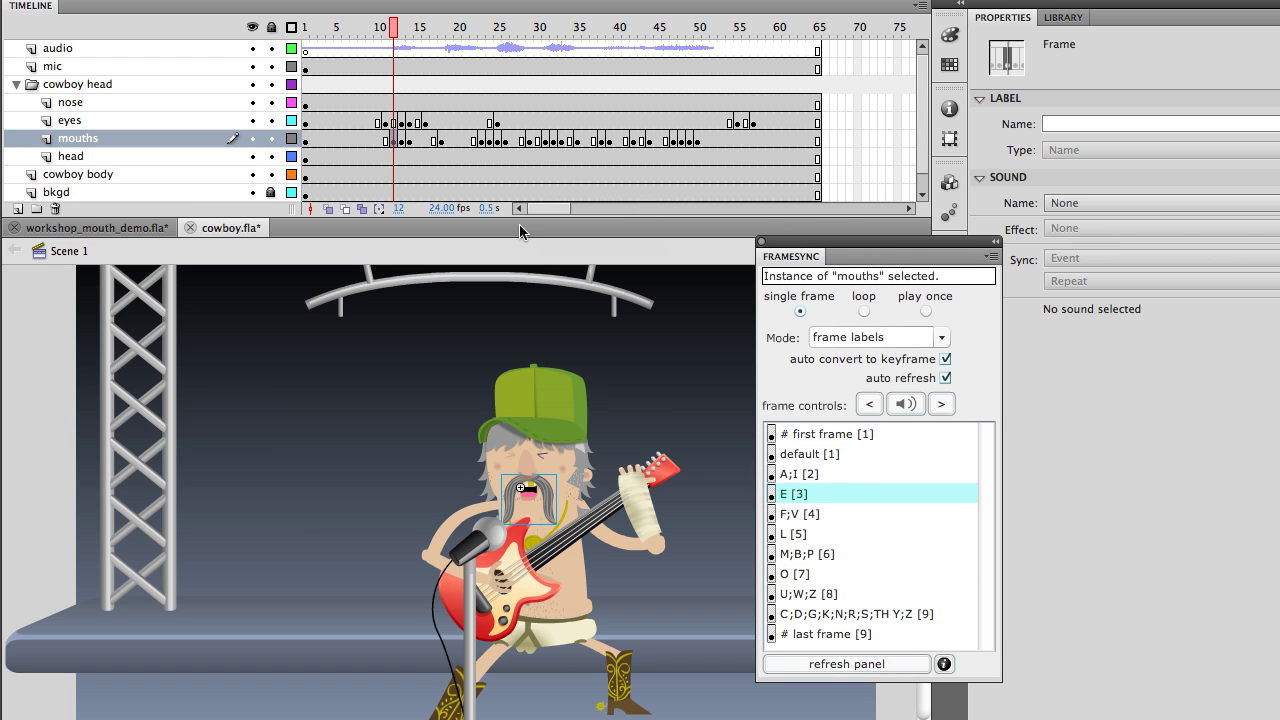
left_click_drag(392, 30, 364, 40)
key("Return")
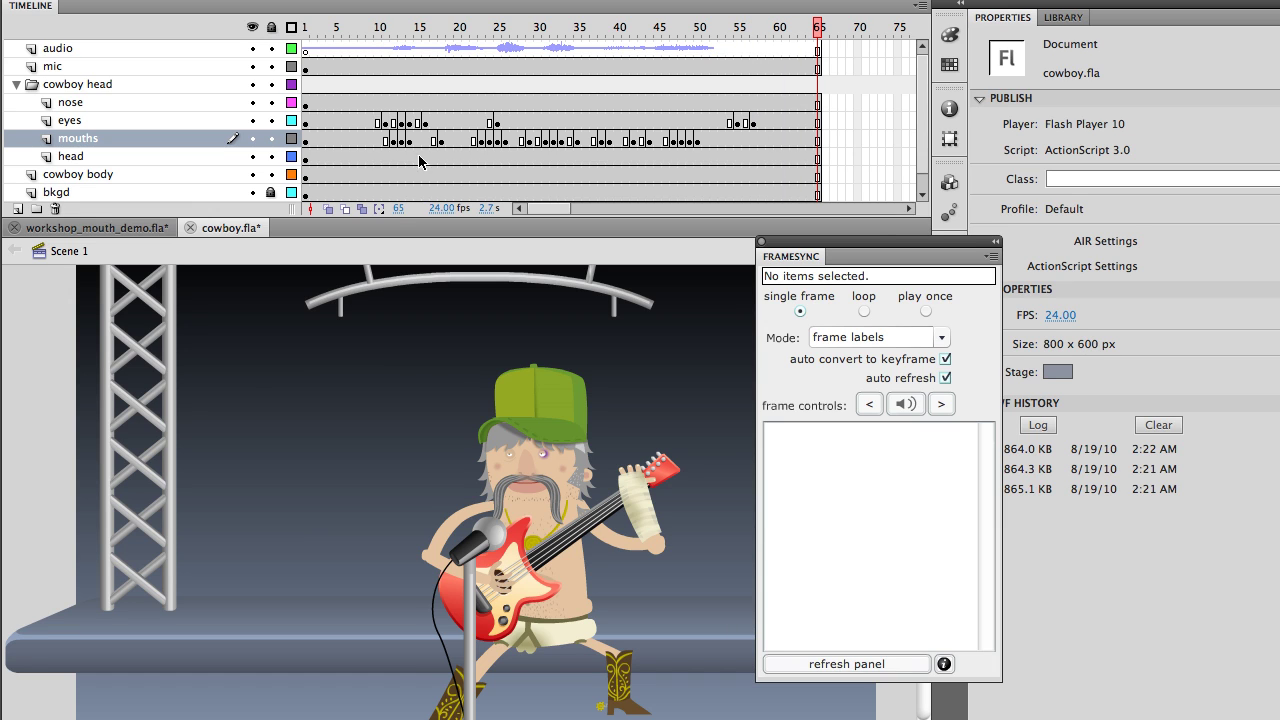
left_click(392, 142)
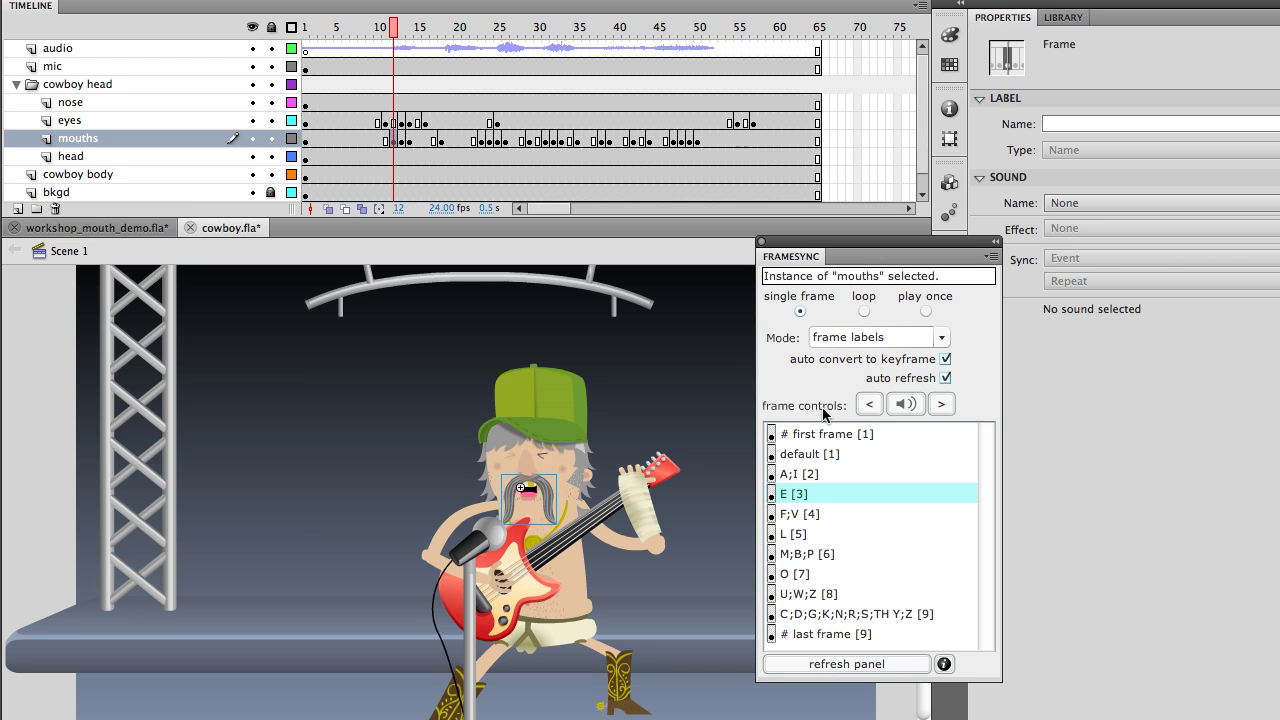
left_click(483, 142)
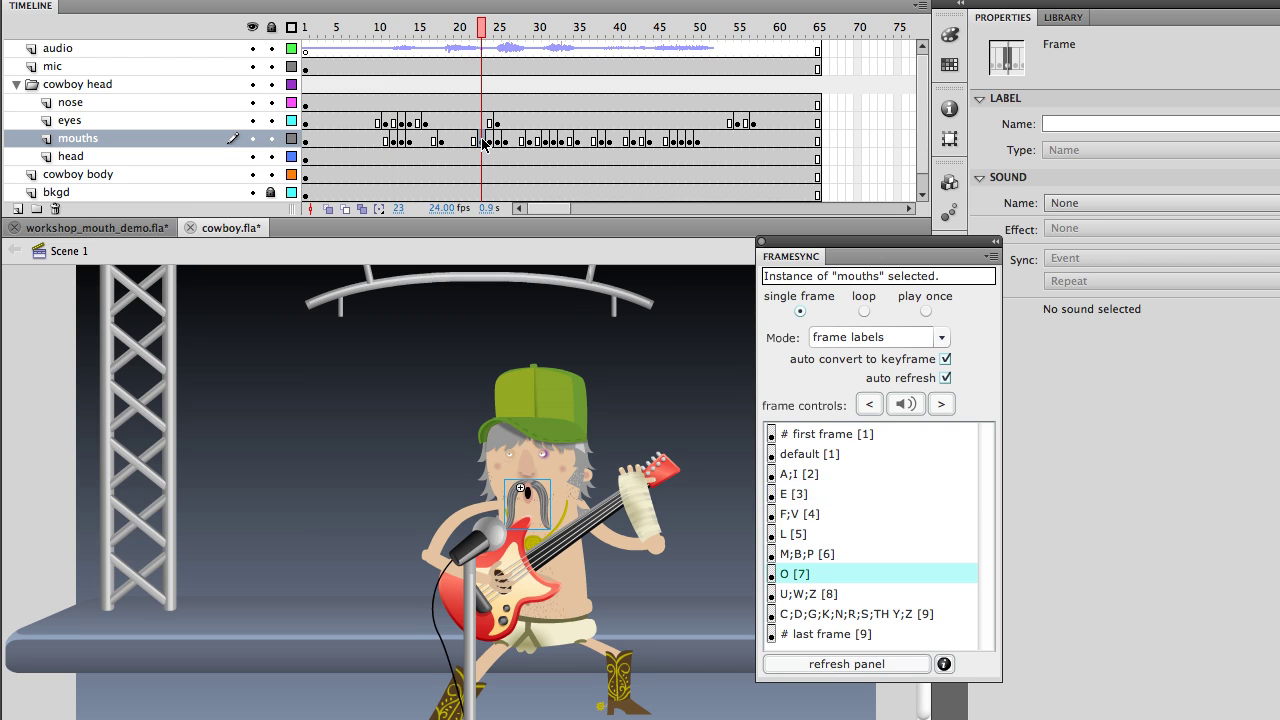
left_click(851, 493)
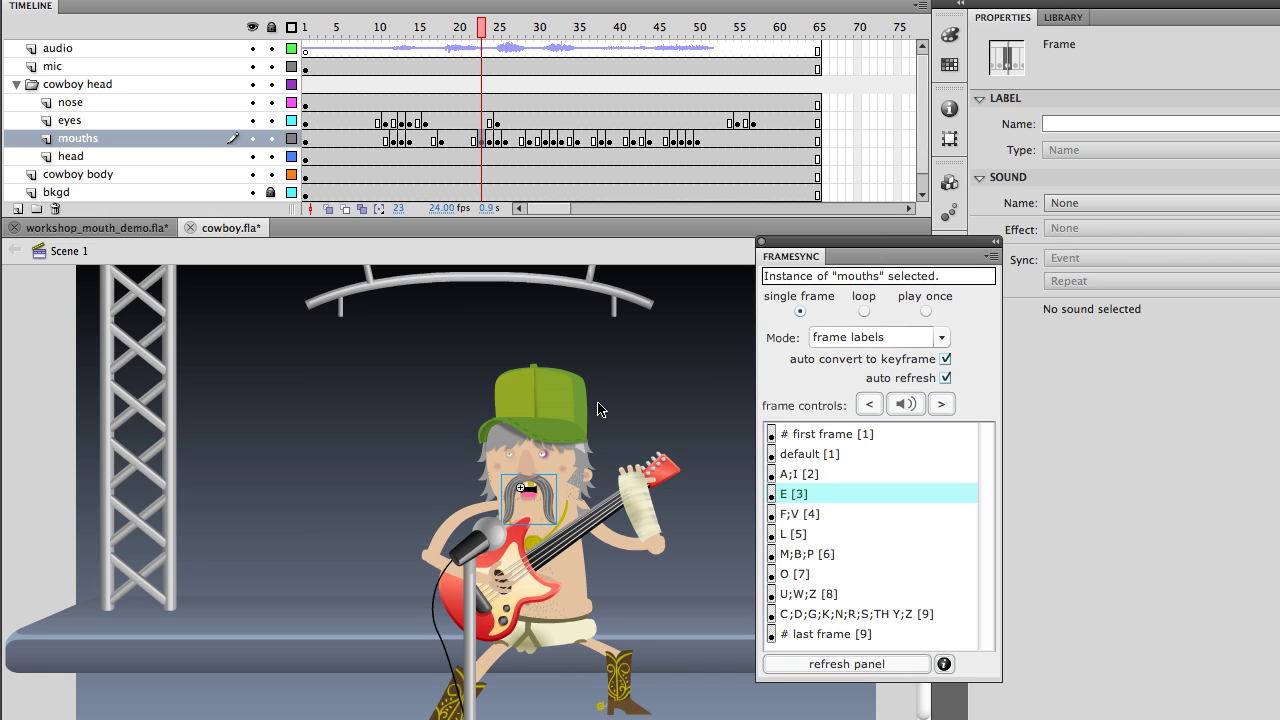
left_click(761, 243)
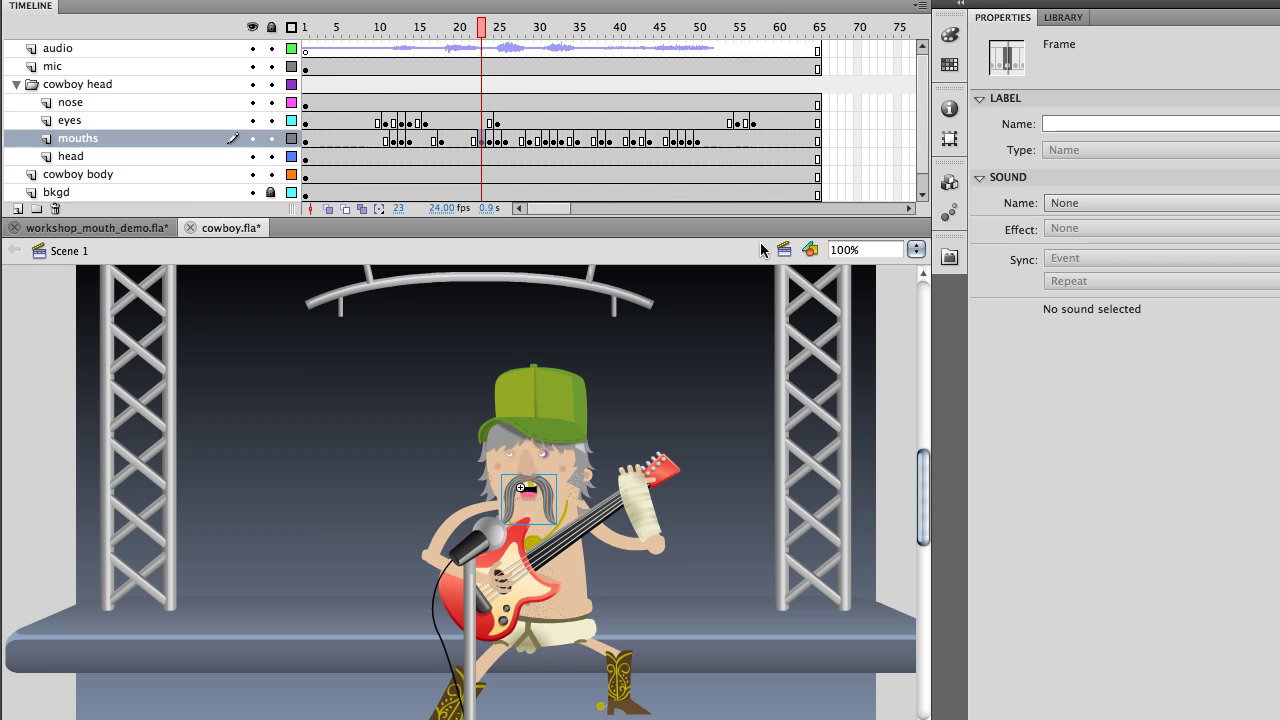